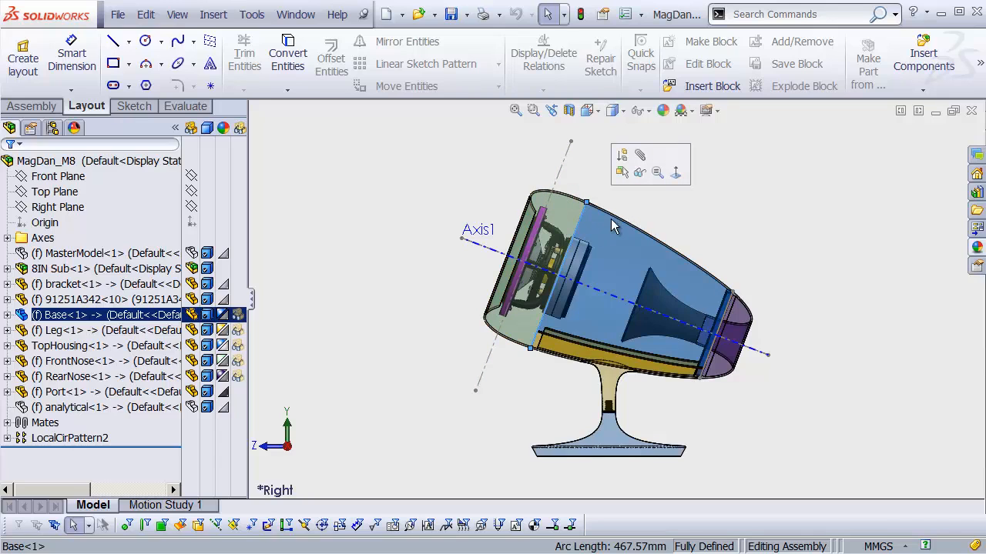
Step: Examine how the bracket ring sits inside the front of the speaker housing in the assembly
shift+middle_drag(591, 226, 652, 238)
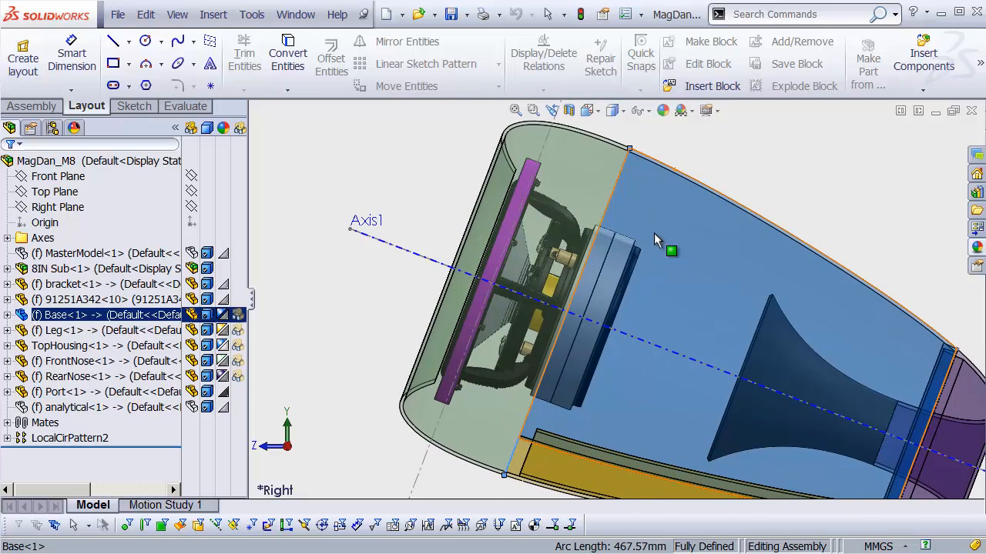
click(526, 187)
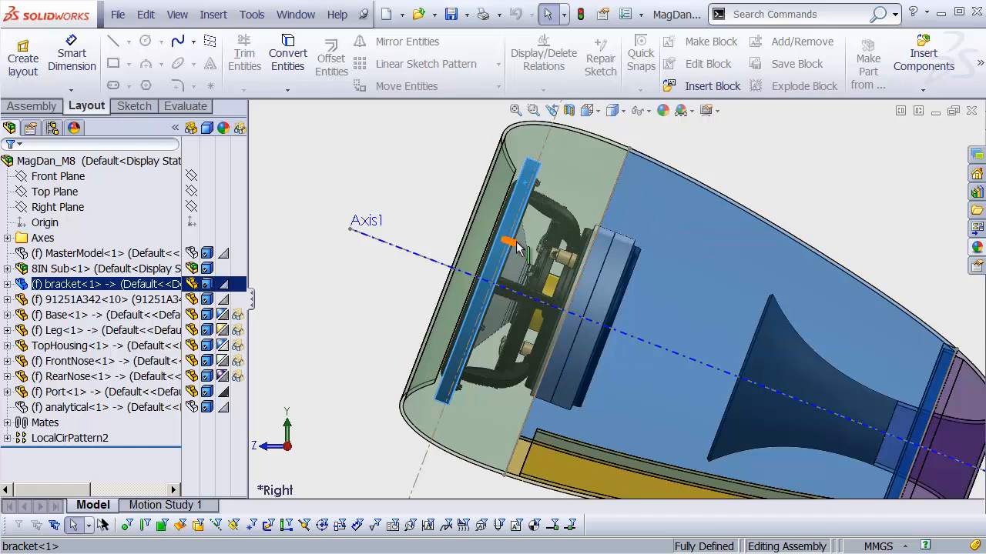
shift+middle_drag(548, 240, 543, 269)
ctrl+middle_drag(548, 215, 545, 198)
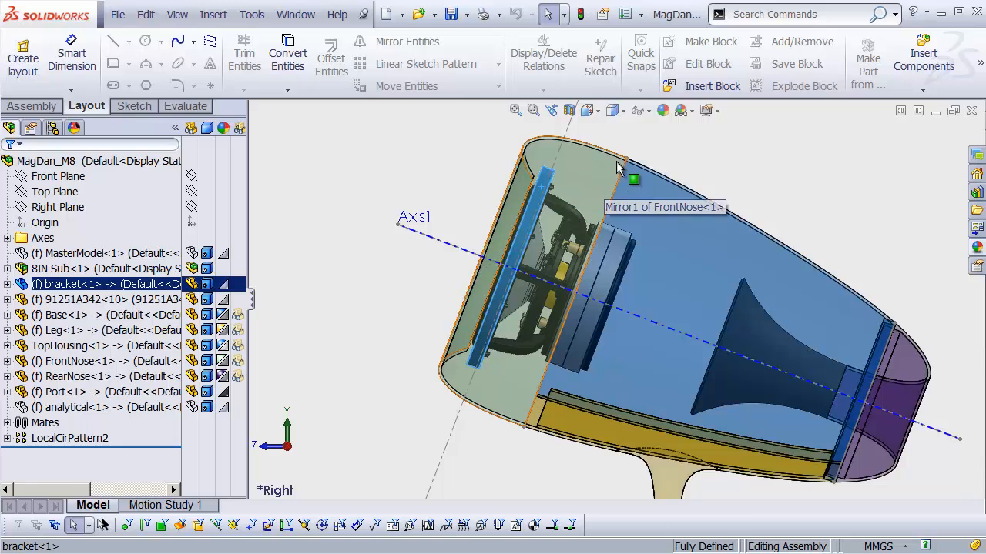
key(Escape)
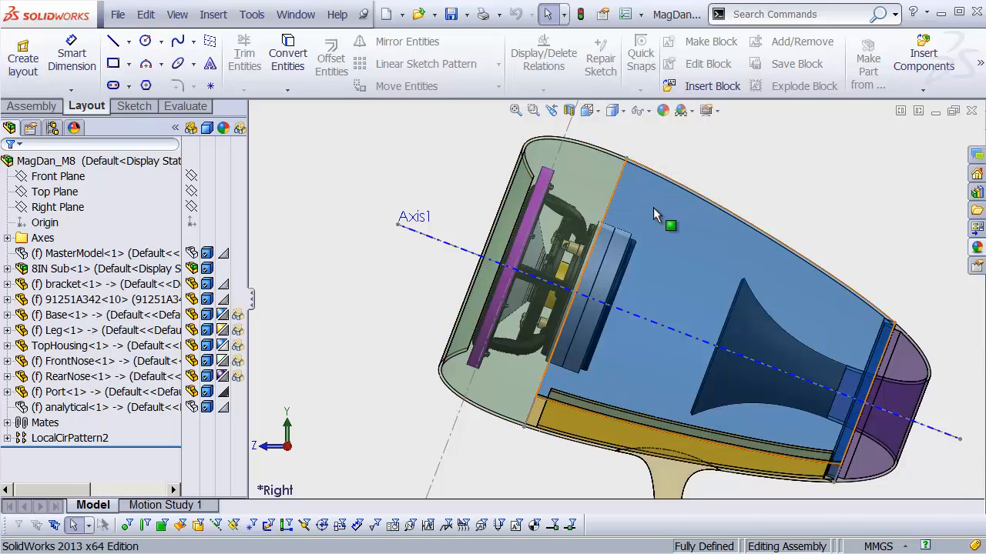
shift+middle_drag(651, 218, 647, 240)
ctrl+middle_drag(636, 202, 625, 182)
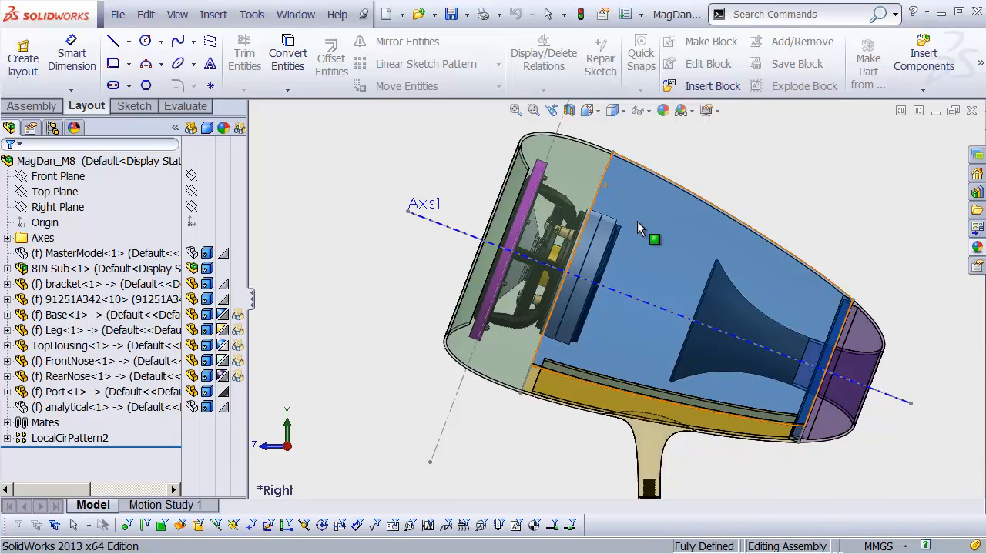
Step: Open the bracket component from the assembly as its own part
click(545, 266)
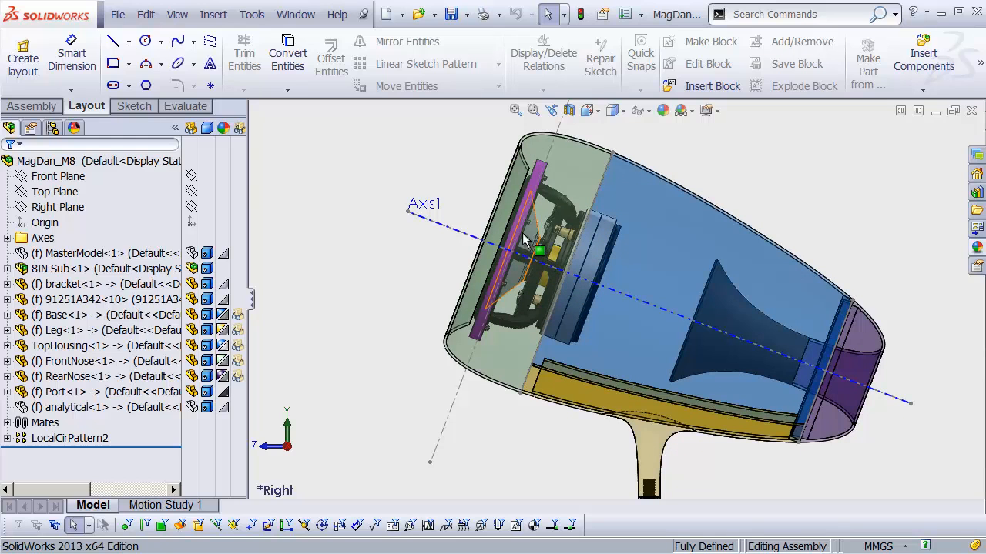
right_click(539, 175)
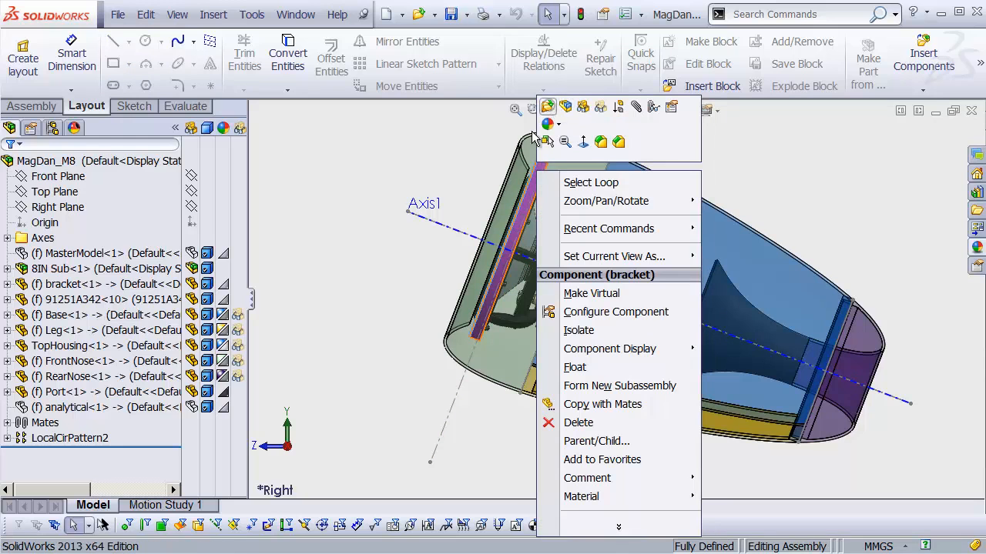
click(548, 107)
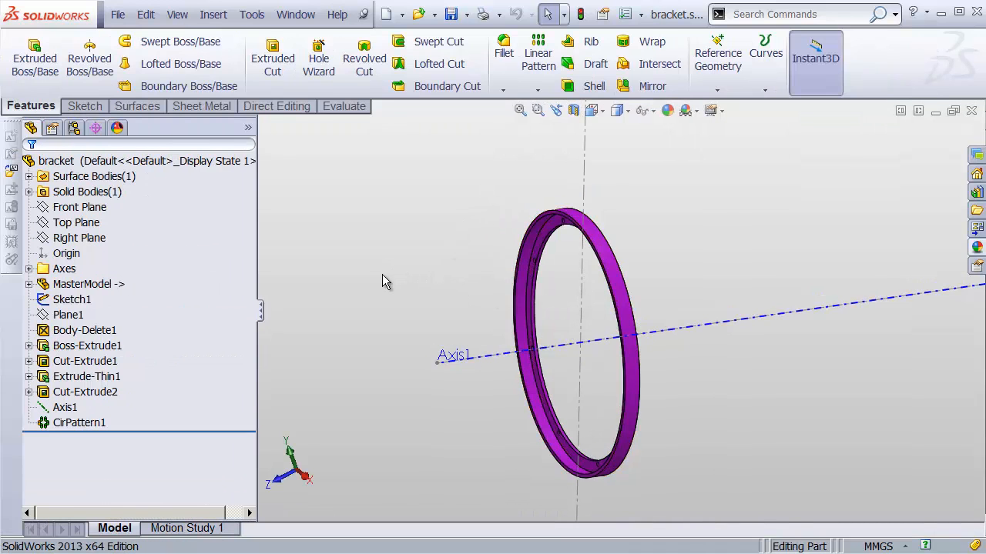
Step: Show the inherited sketch 3DSketch1-MasterModel in the bracket part and check the arc's position relative to the ring
click(29, 284)
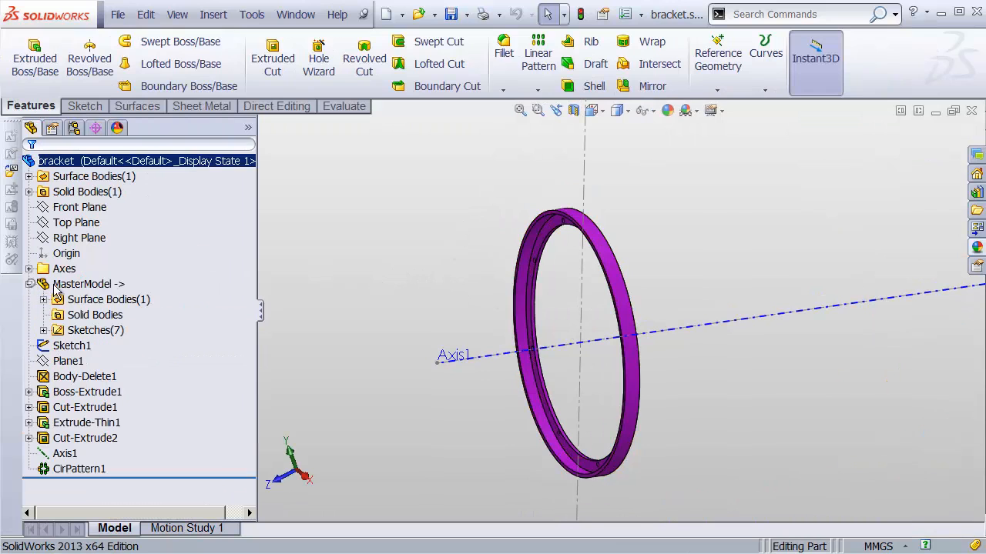
click(43, 330)
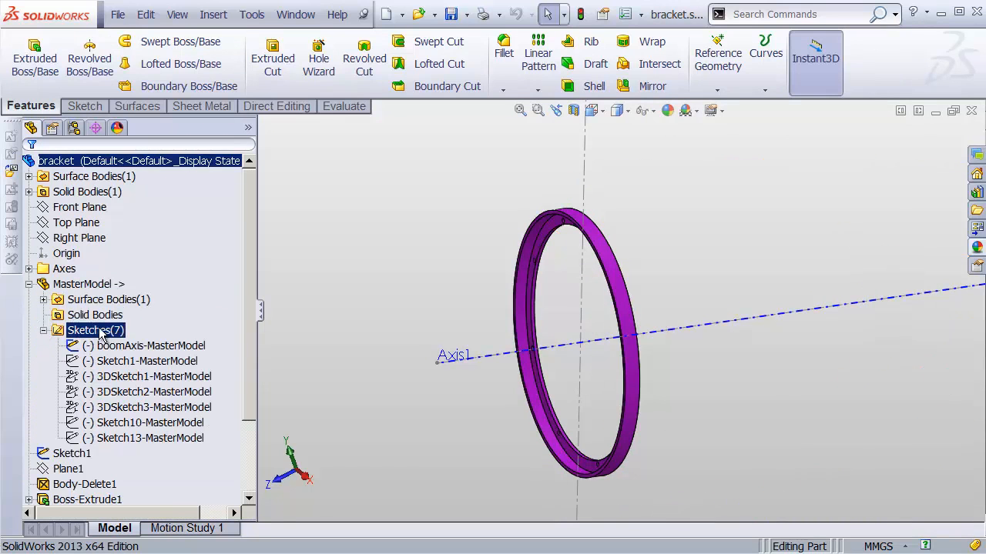
click(159, 376)
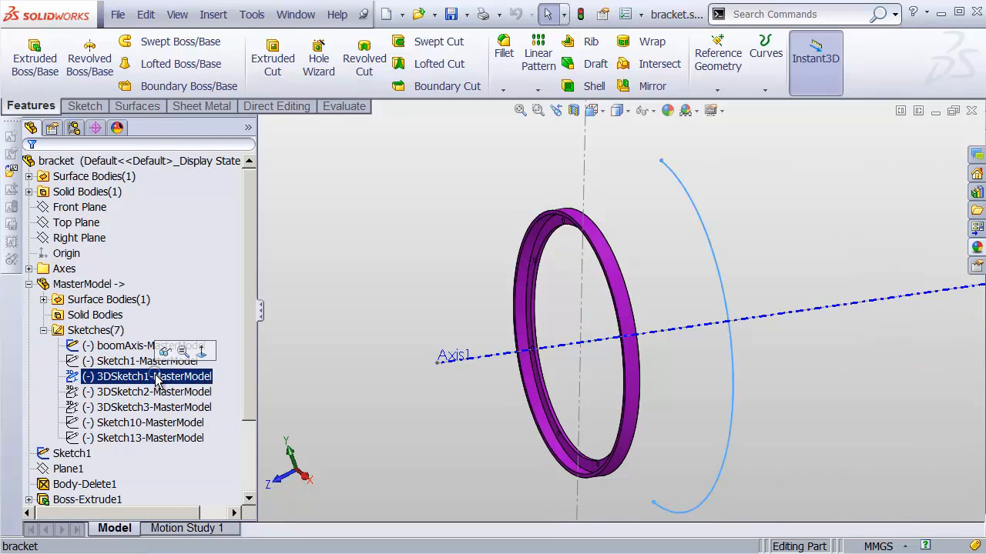
click(171, 354)
middle_drag(679, 342, 727, 264)
click(716, 249)
scroll(630, 282, up, 1)
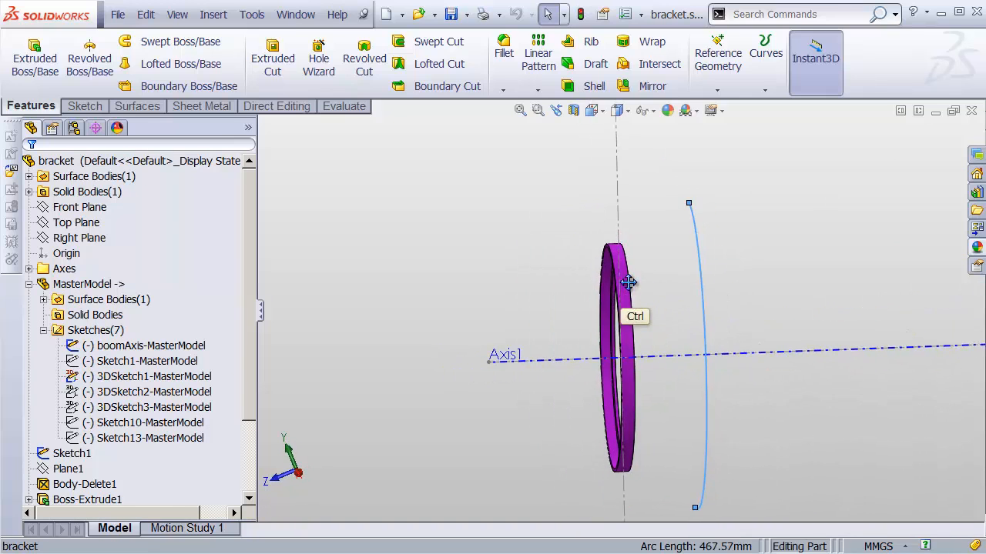
ctrl+middle_drag(629, 282, 572, 237)
middle_drag(572, 237, 597, 230)
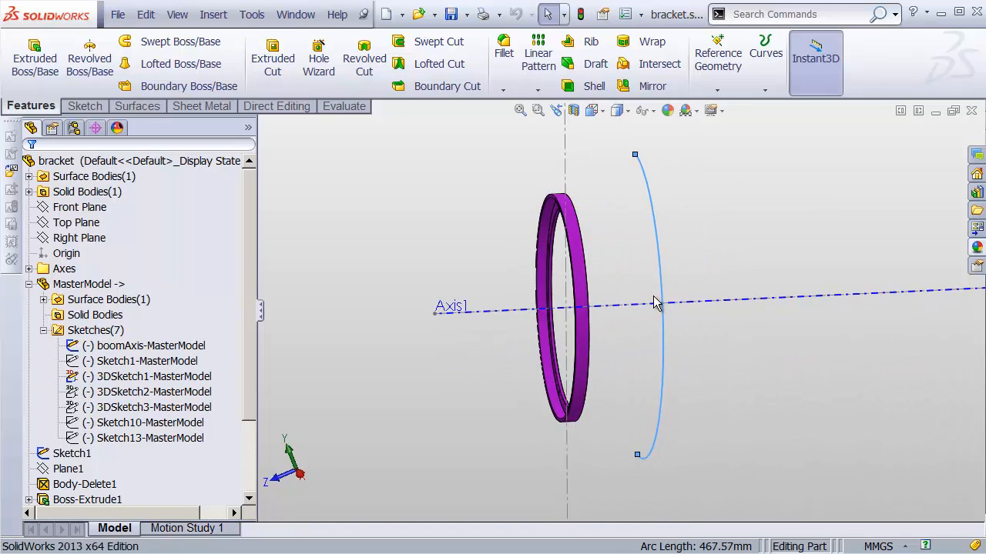
middle_drag(654, 304, 640, 239)
click(619, 193)
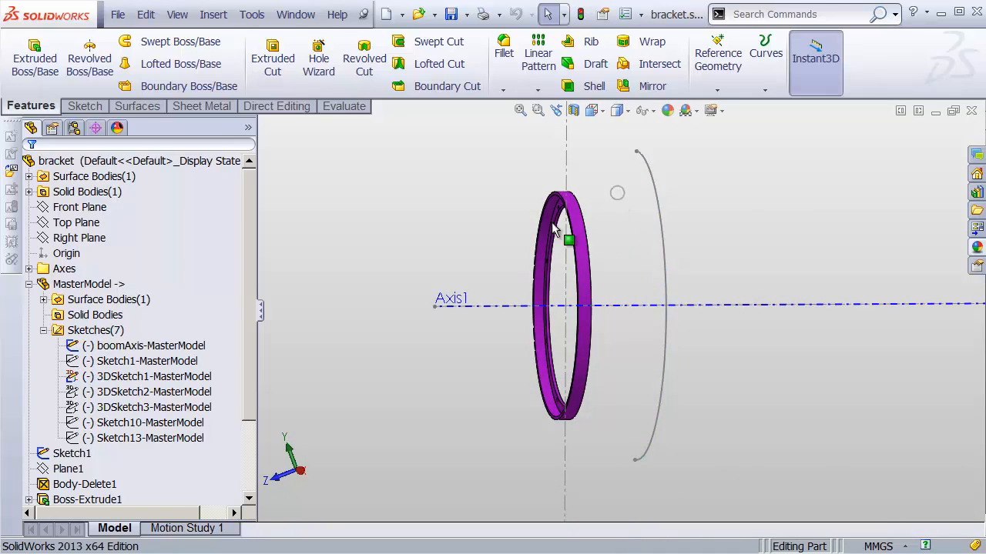
Step: Show the hidden surface body <MasterModel>-<Surface-Trim1> in the bracket part
click(28, 176)
click(92, 192)
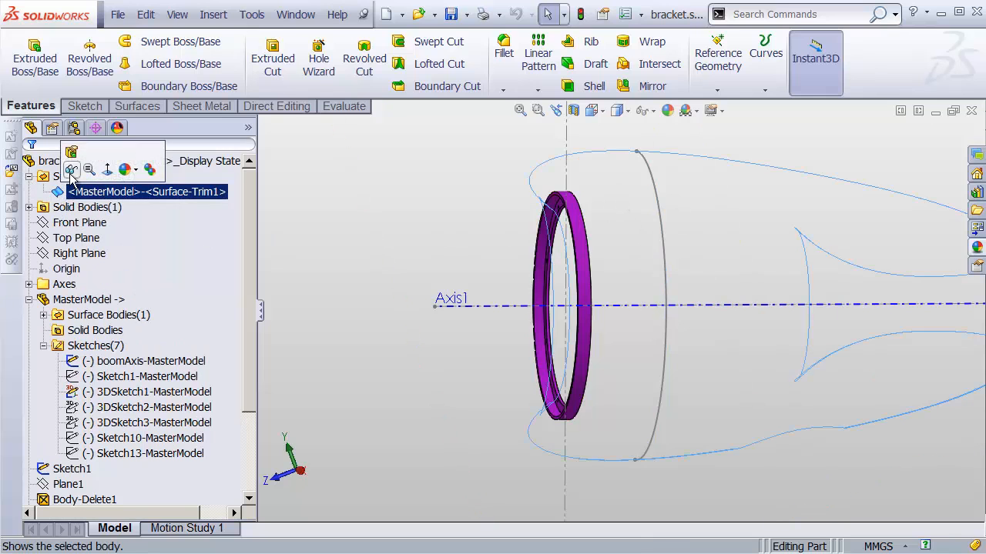
click(70, 170)
mouse_move(466, 242)
middle_down()
mouse_move(626, 226)
mouse_move(633, 340)
mouse_move(629, 324)
mouse_move(614, 327)
middle_up()
scroll(638, 333, up, 1)
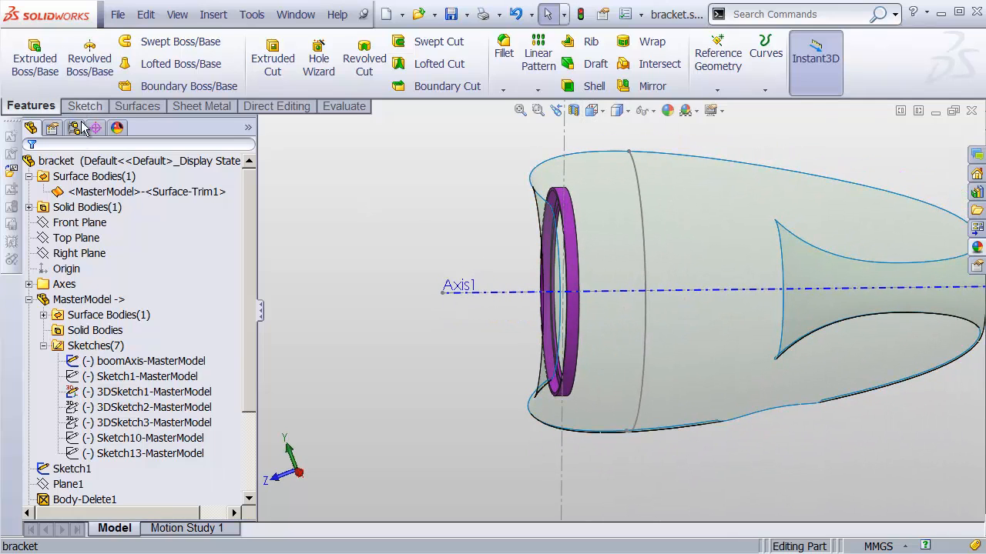
Step: Sketch a line on the Right Plane connecting the two endpoints of the 3DSketch1-MasterModel arc
click(79, 253)
click(77, 231)
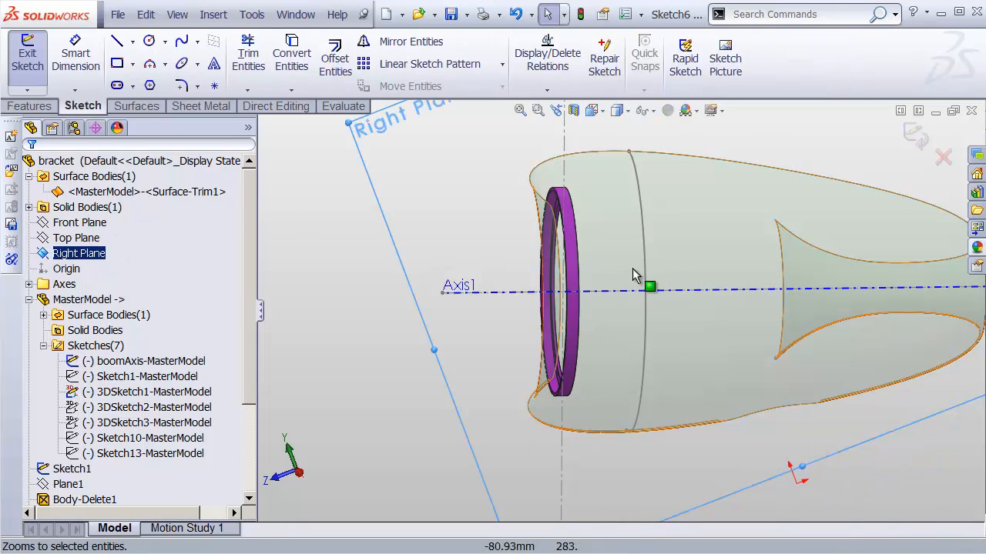
key(s)
click(653, 295)
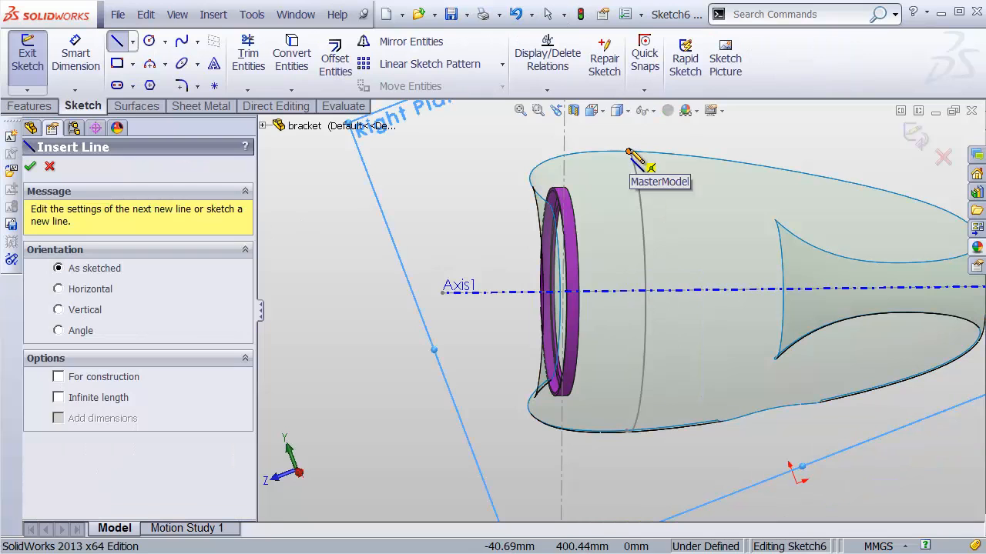
click(630, 152)
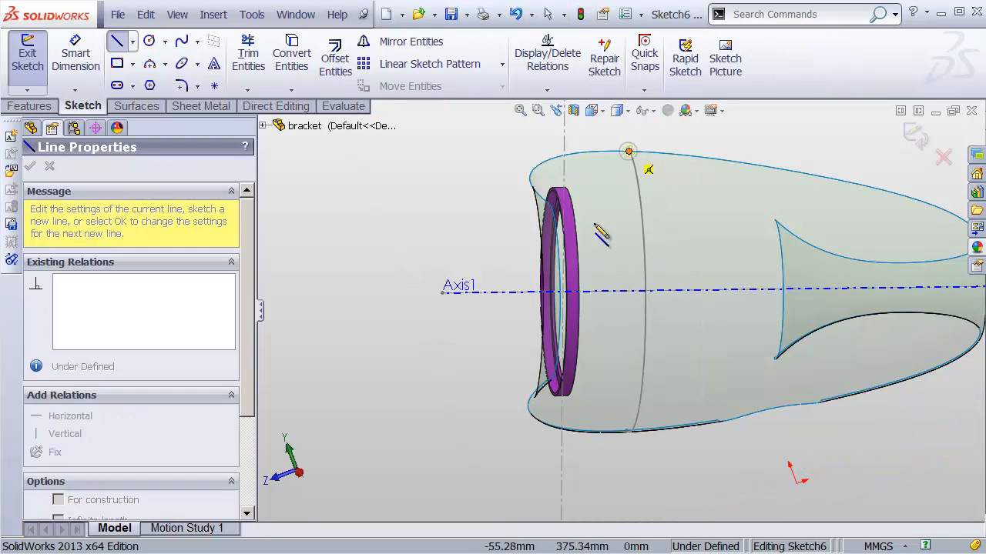
click(627, 431)
key(Escape)
middle_drag(672, 289, 626, 193)
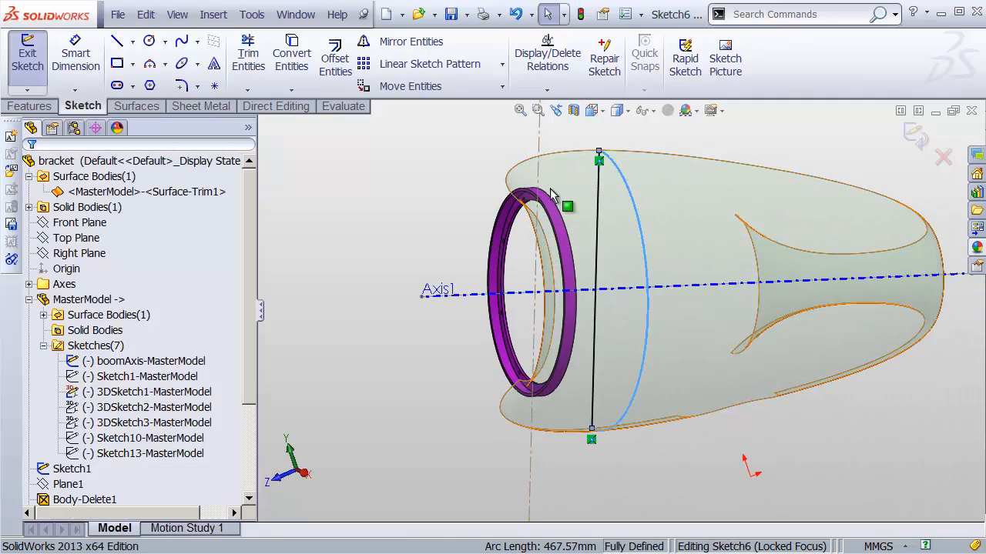
Step: Start a thin-feature Boss-Extrude from the sketched line with a one-direction wall thickness of 3 mm
click(29, 105)
click(35, 58)
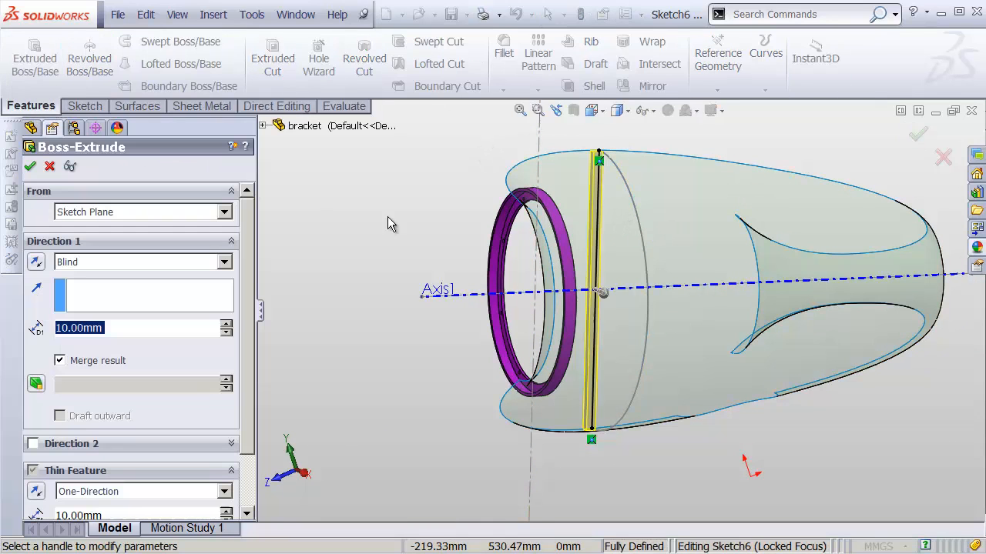
middle_drag(388, 216, 616, 339)
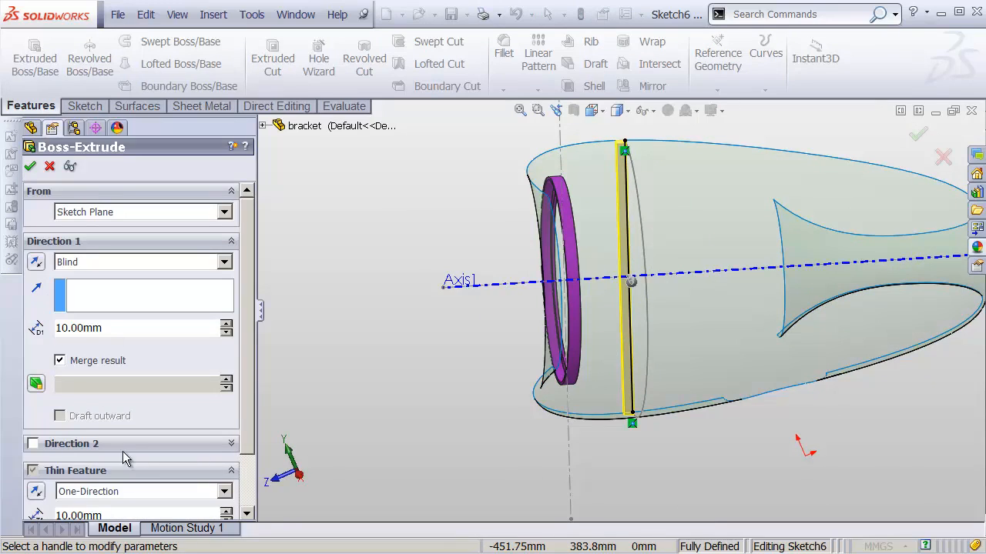
scroll(246, 425, down, 2)
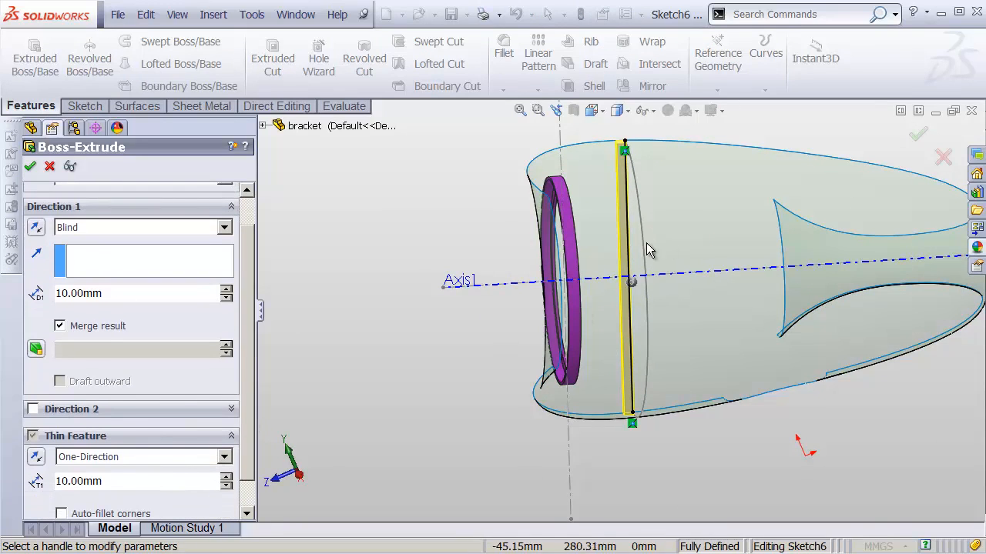
click(132, 482)
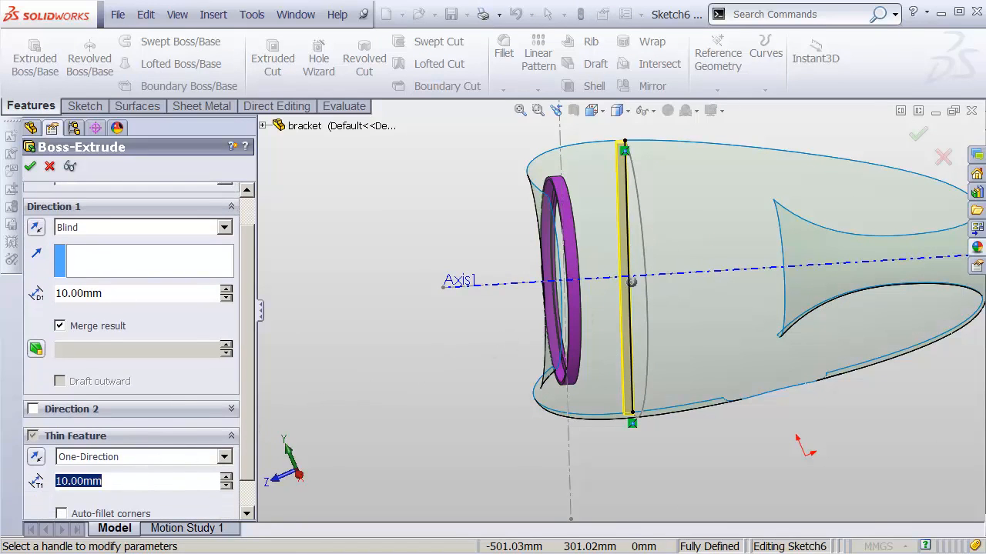
text(3)
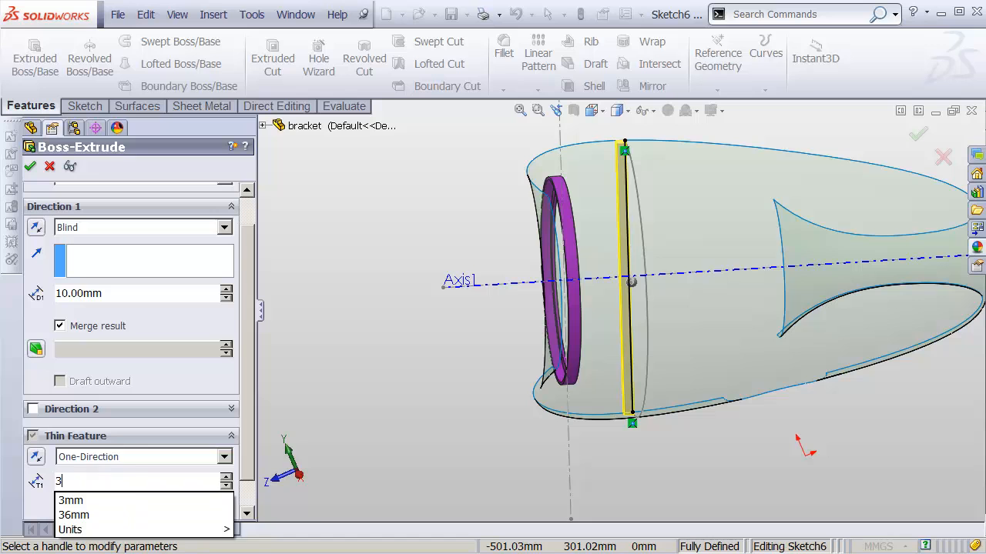
key(Return)
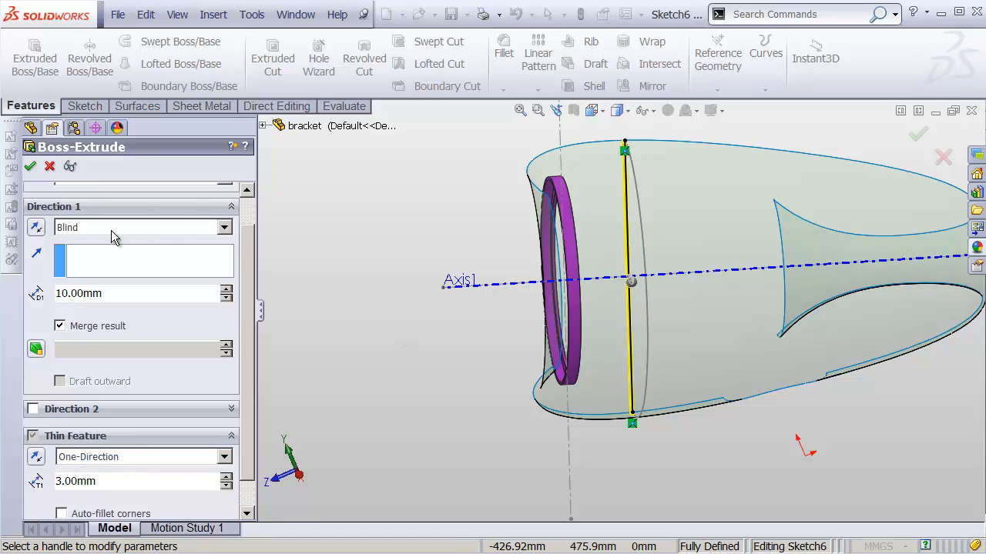
Step: Try reversing the side on which the thin wall thickness is added, and restore the original side
middle_drag(604, 255, 597, 232)
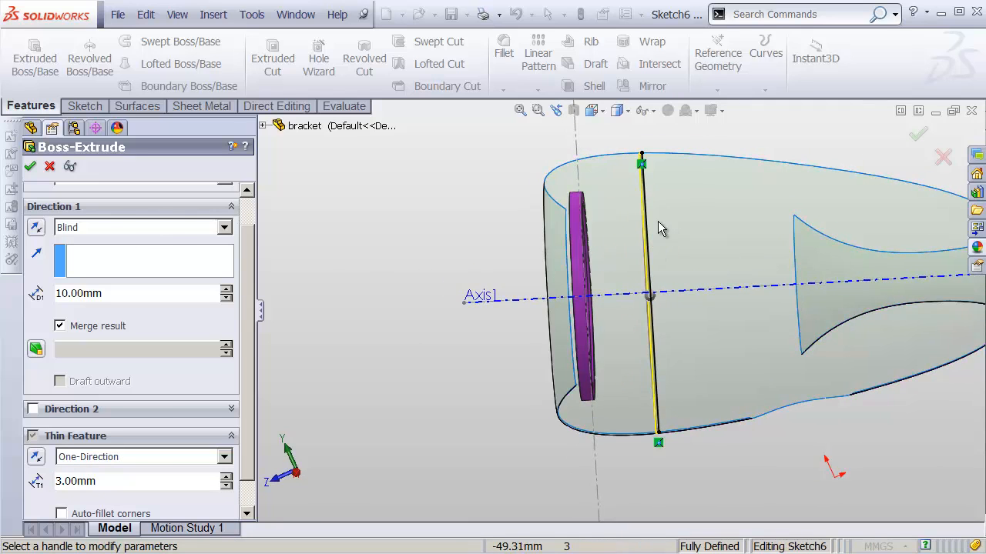
shift+middle_drag(657, 221, 525, 373)
shift+middle_drag(526, 372, 609, 252)
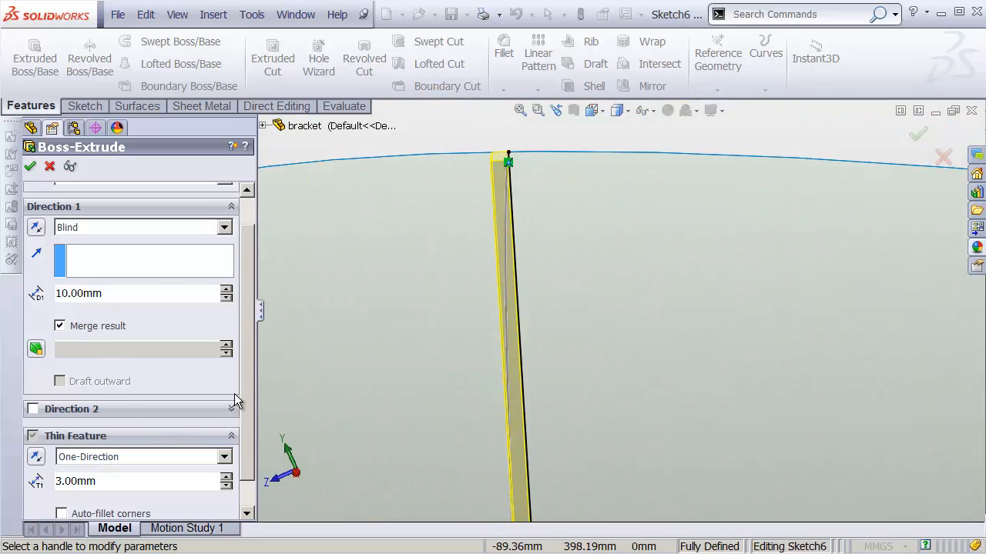
scroll(245, 413, down, 1)
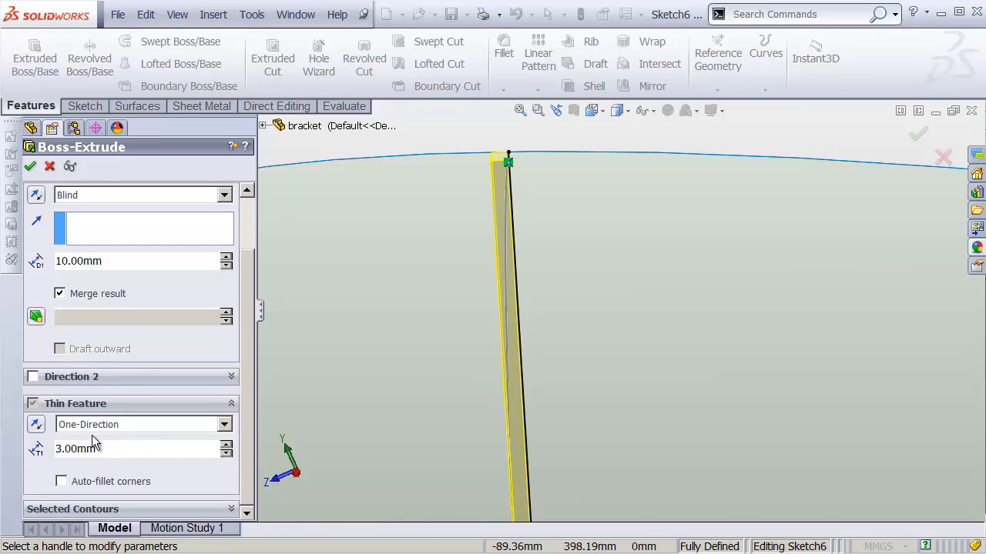
click(36, 428)
click(36, 430)
Step: Set the extrusion's end condition to Up To Surface, ending at the MasterModel Surface-Trim1 body, and create the feature
drag(249, 356, 251, 225)
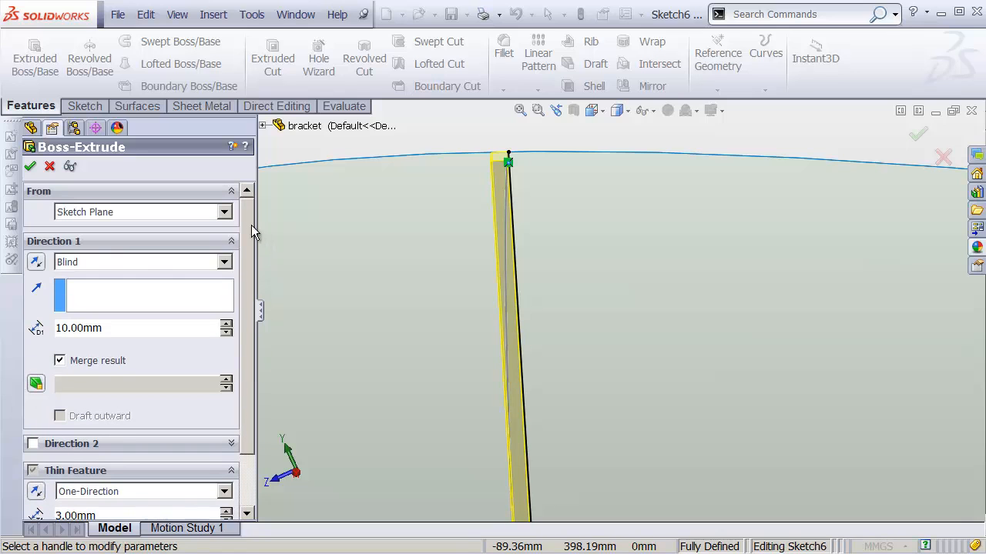
click(117, 263)
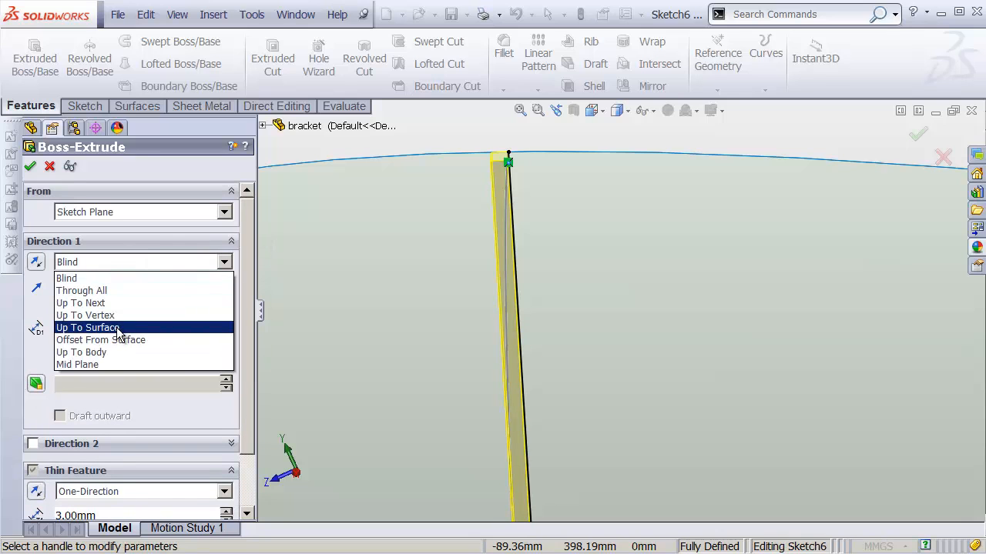
click(123, 327)
click(404, 256)
ctrl+middle_drag(466, 257, 593, 320)
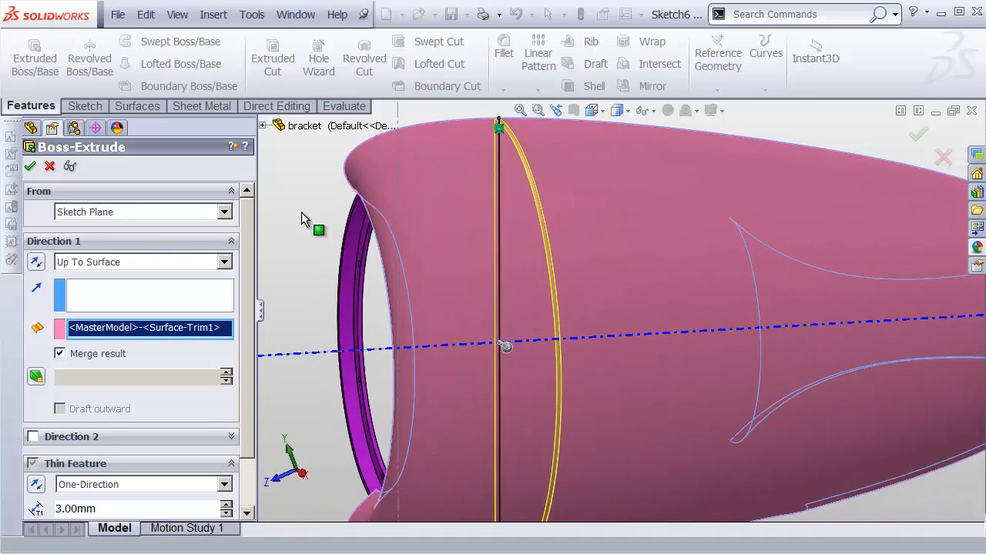
click(31, 168)
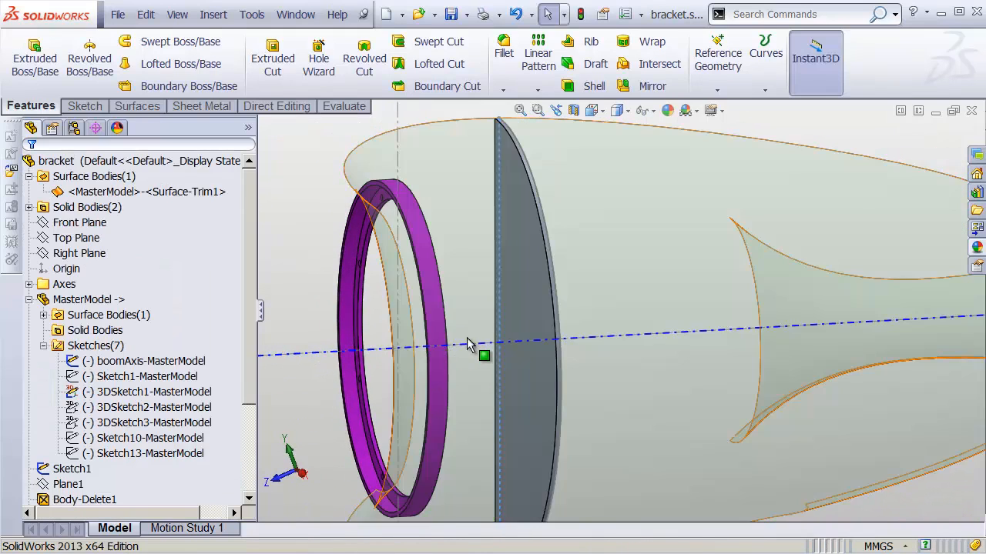
Step: Offset the master model's Surface-Trim1 face inward by 3.5 mm and hide the original trimmed surface
middle_drag(468, 346, 317, 248)
middle_drag(567, 293, 558, 237)
click(587, 229)
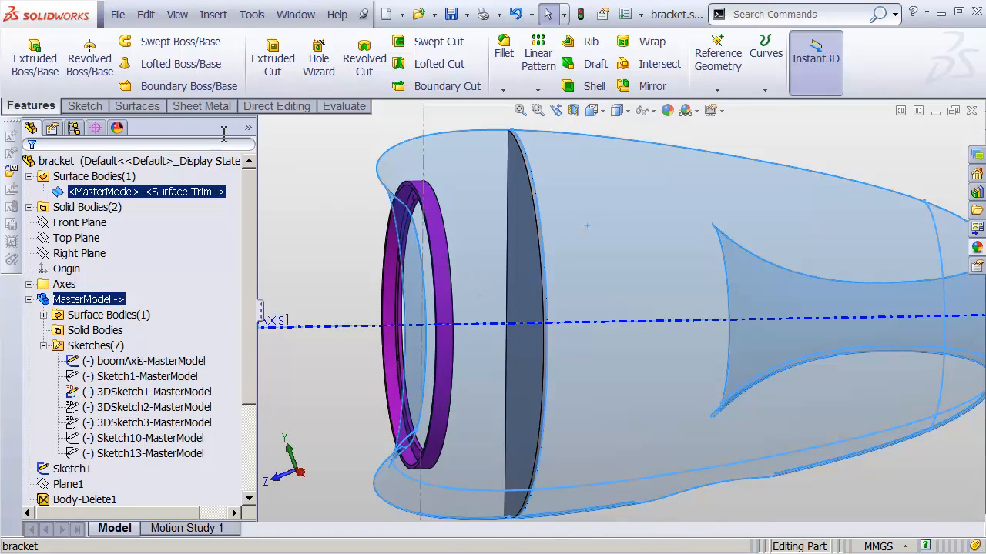
click(149, 109)
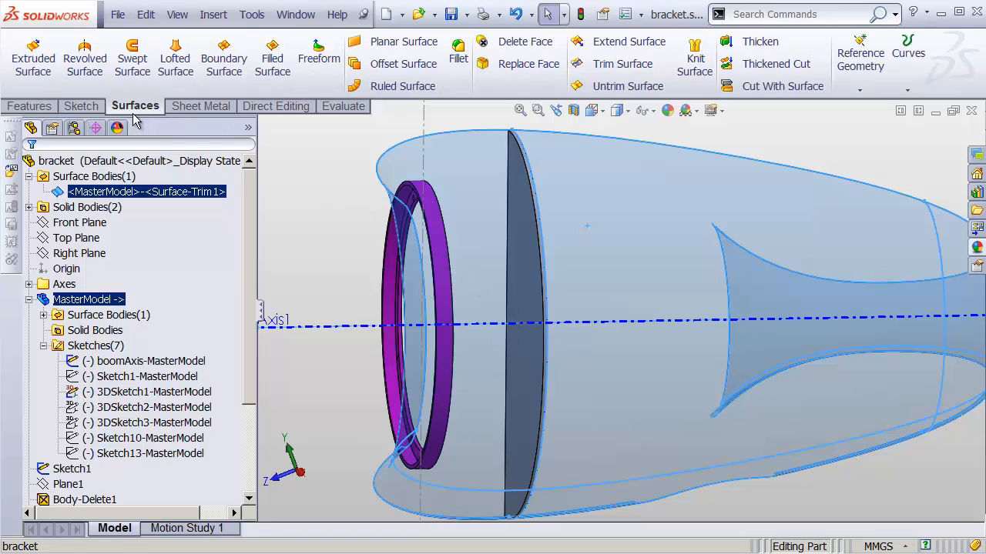
click(399, 65)
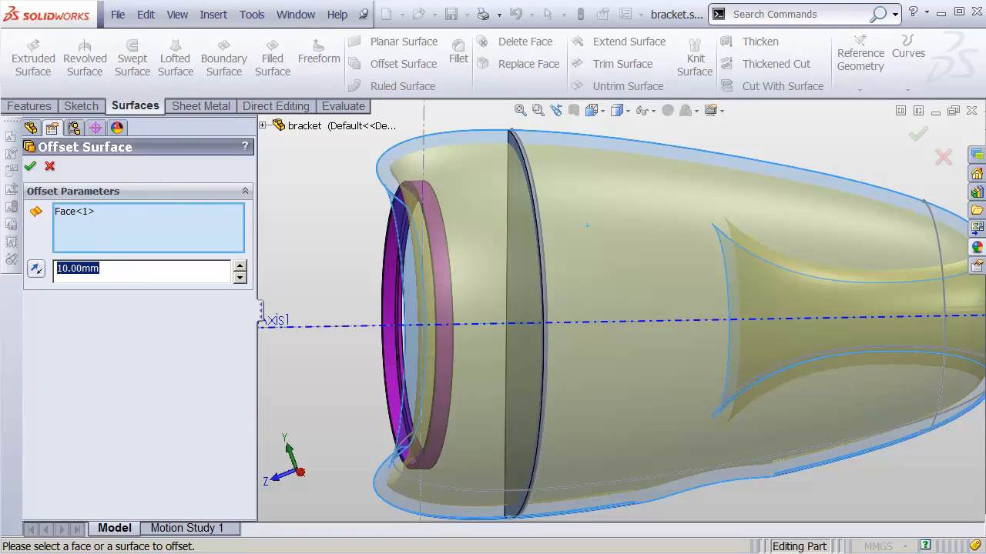
key(Return)
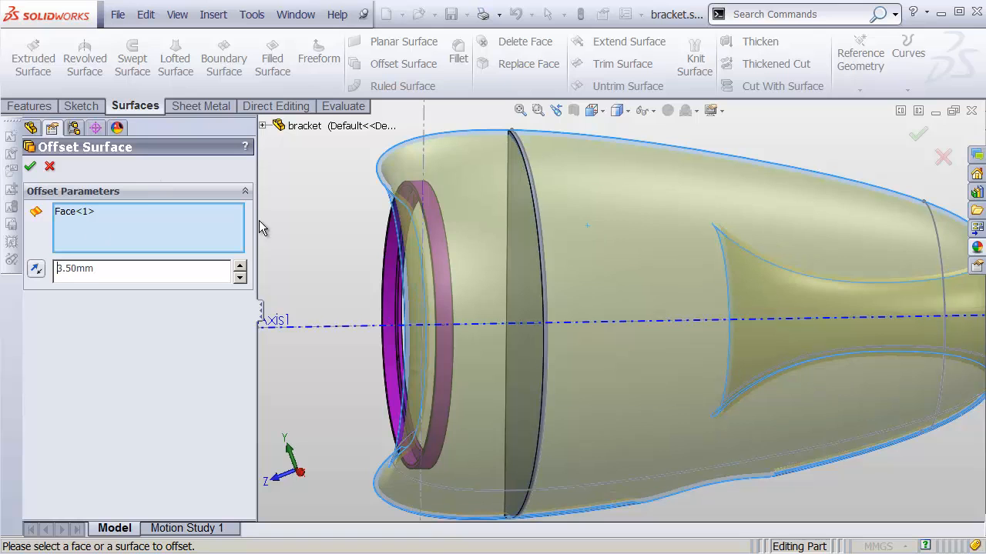
click(31, 168)
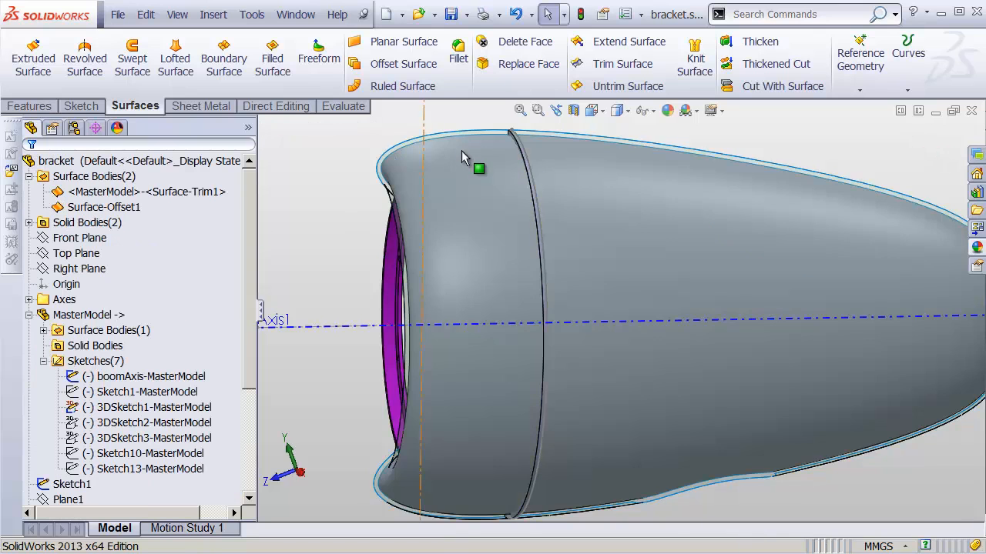
right_click(467, 157)
click(483, 120)
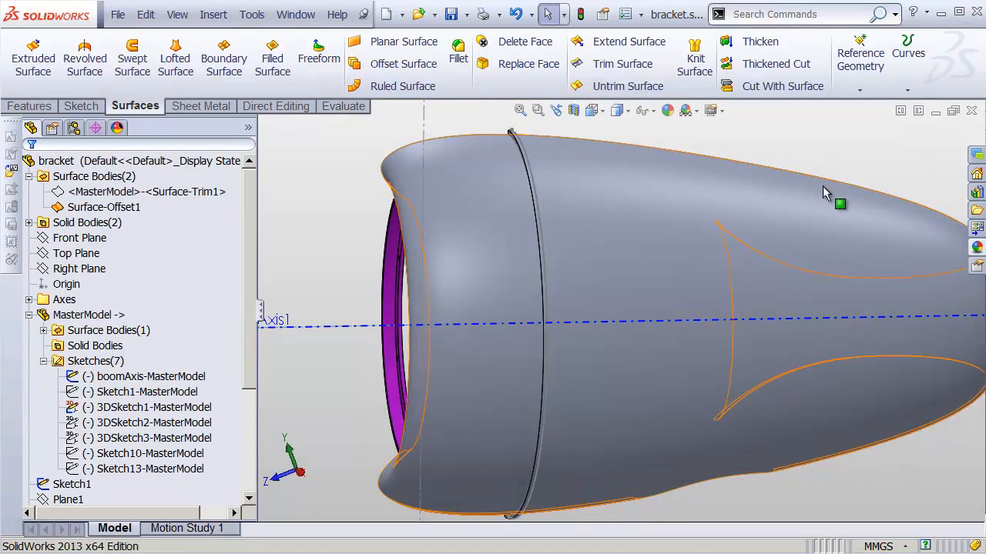
Step: Apply a translucent tan appearance from the materials folder to the offset surface body
click(976, 247)
click(798, 155)
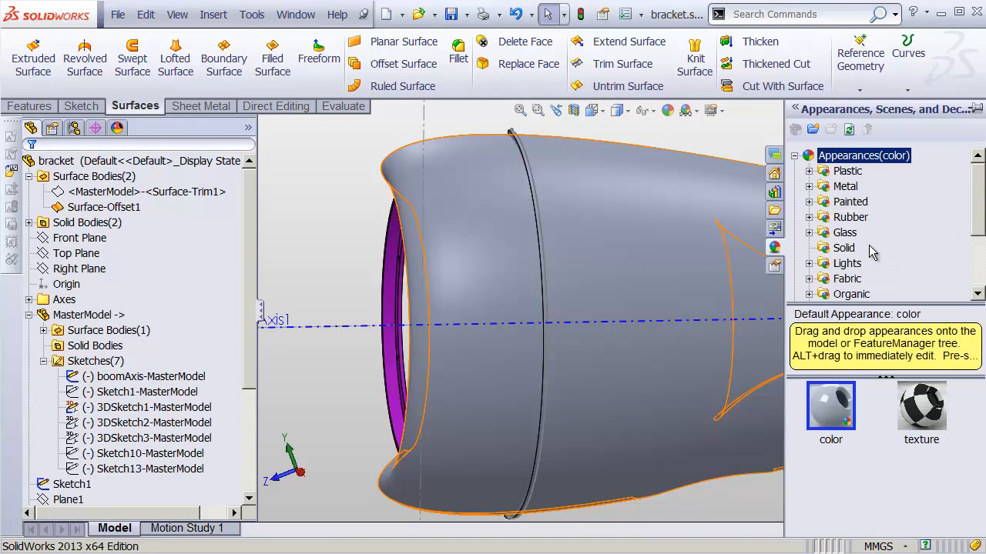
scroll(980, 235, down, 2)
click(853, 247)
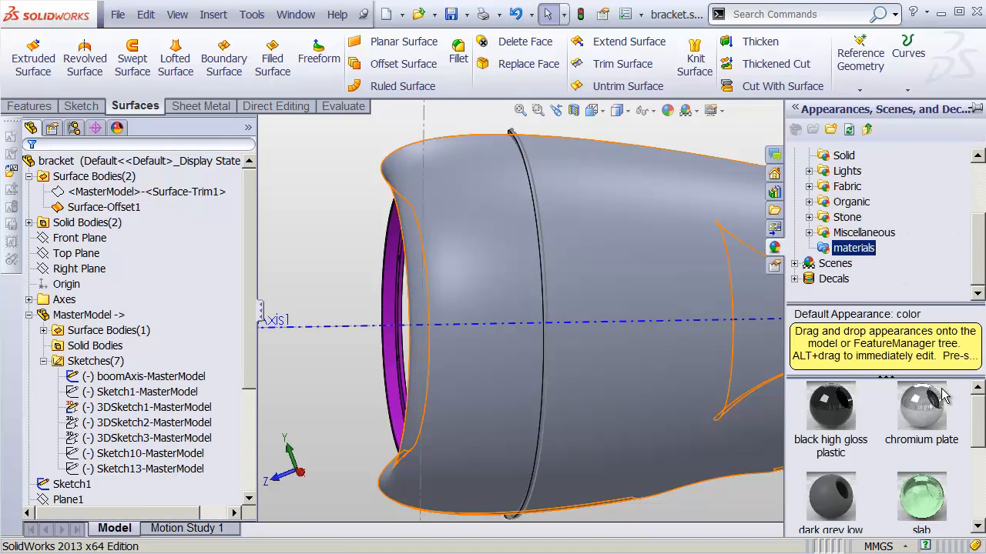
drag(979, 414, 968, 482)
drag(823, 483, 641, 384)
click(635, 375)
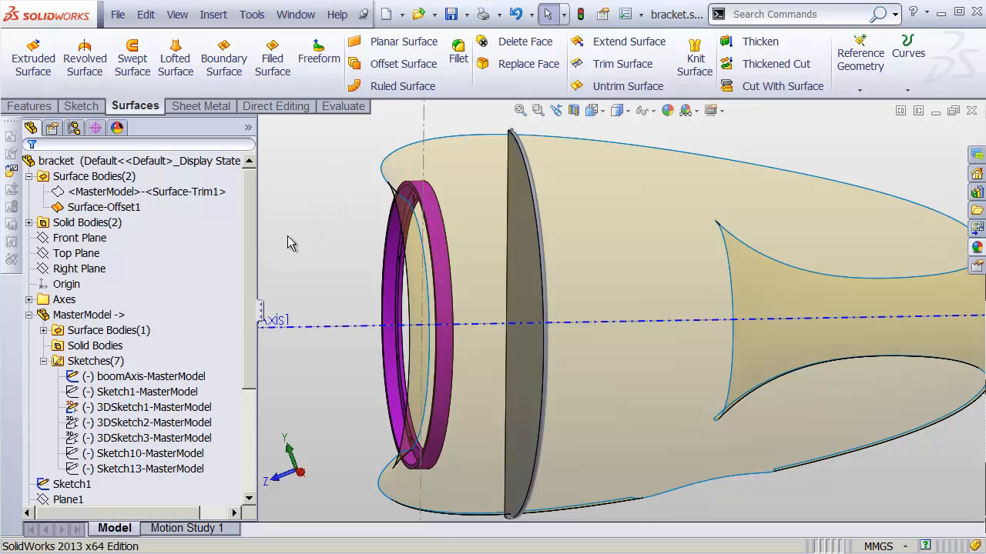
Step: Start a Boss-Extrude from Extrude-Thin2's Sketch6 as a mid-plane thin feature with a 20 mm thickness
middle_drag(528, 161, 431, 254)
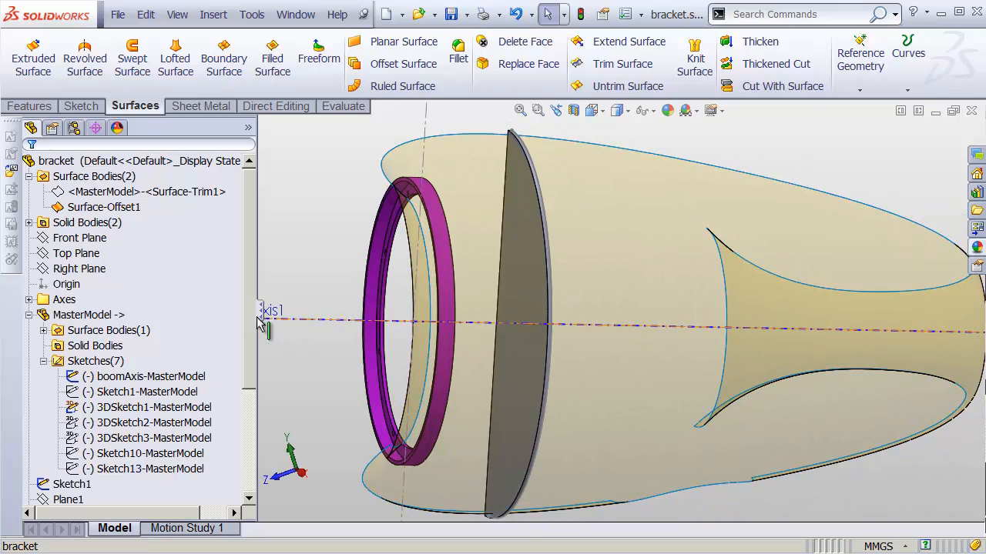
scroll(247, 350, down, 3)
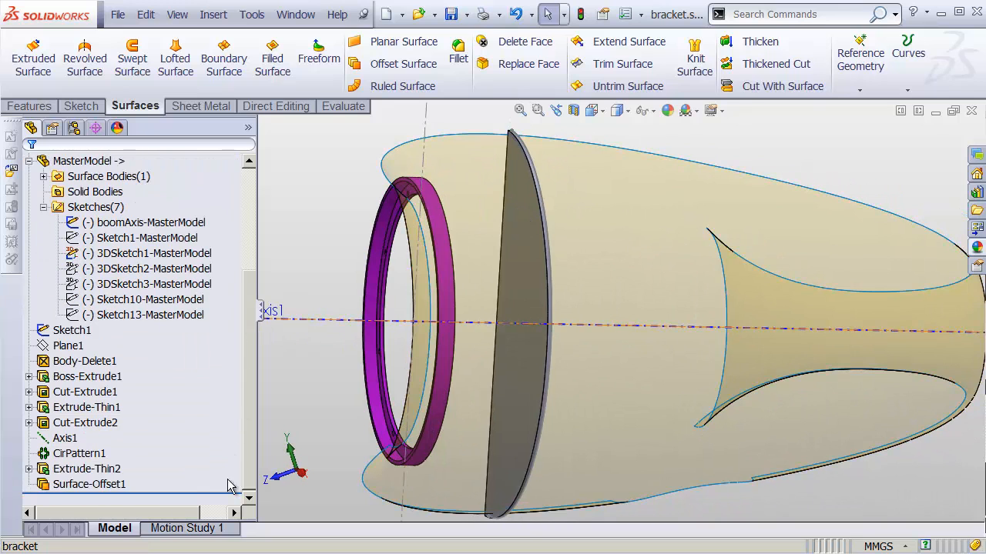
click(29, 469)
click(57, 486)
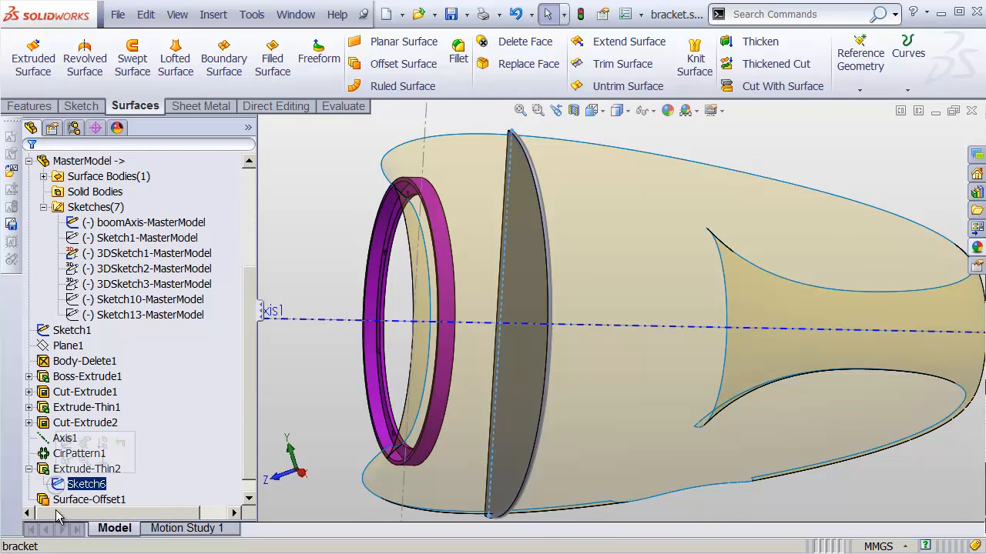
click(35, 105)
click(39, 62)
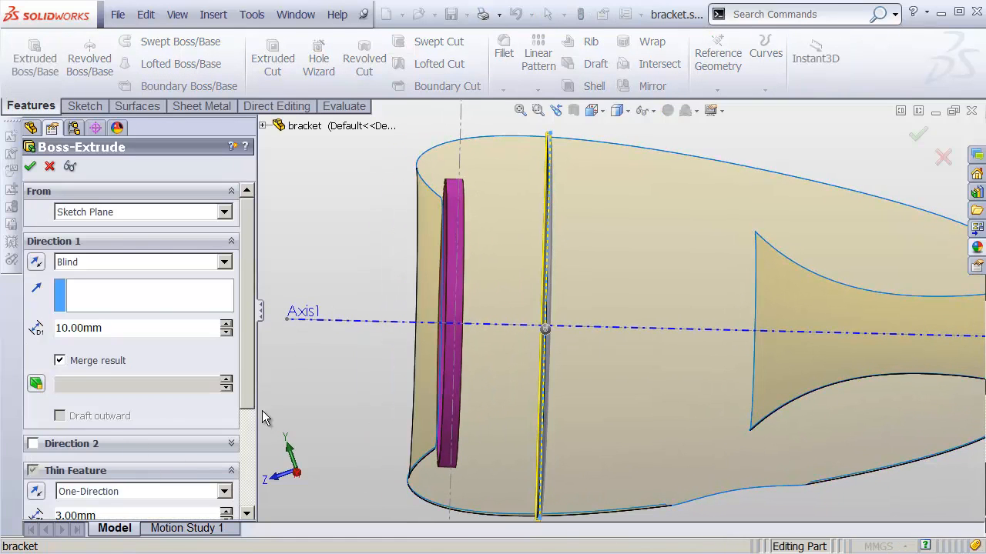
scroll(139, 400, down, 3)
click(97, 379)
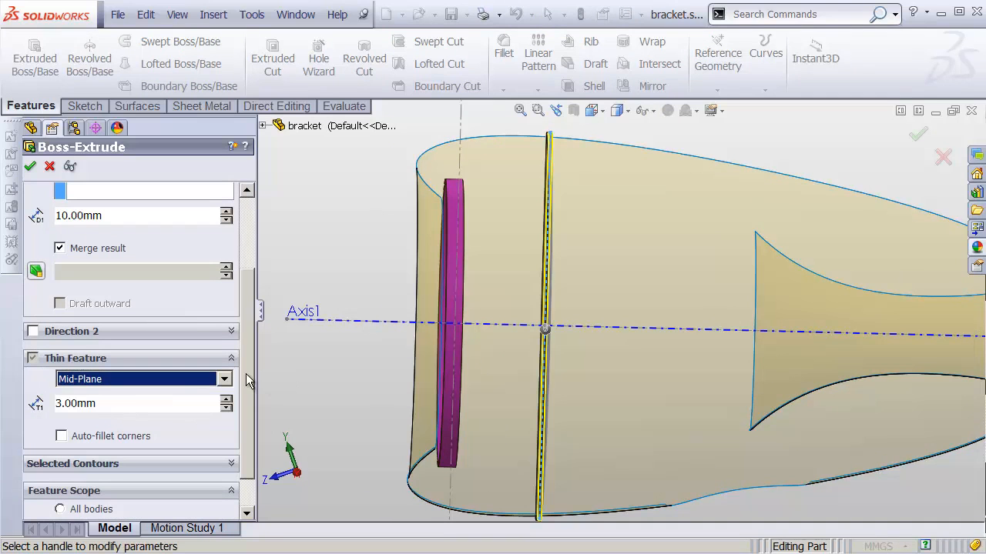
click(131, 408)
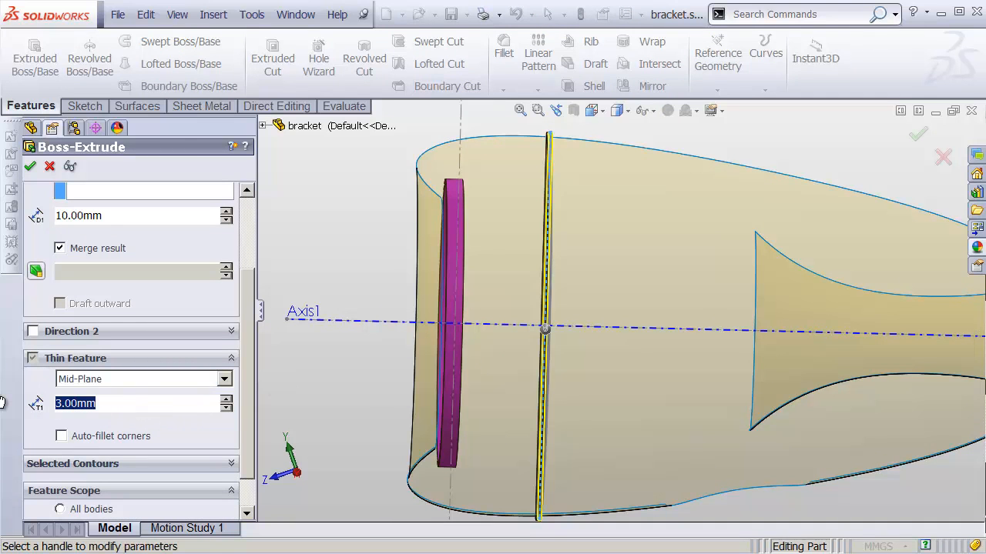
text(20)
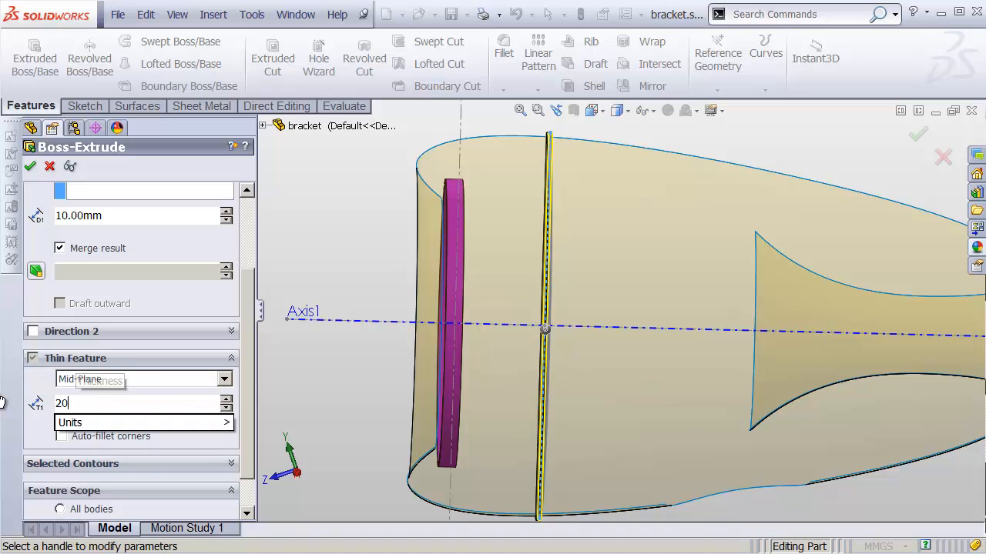
key(Return)
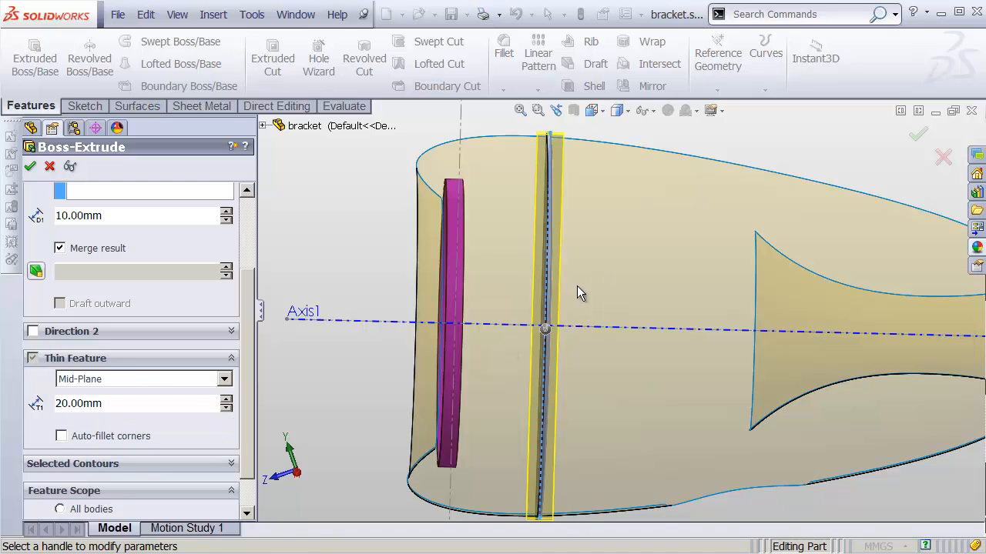
Step: Set the thin extrusion's end condition to Up To Surface, ending at Surface-Offset1, and create the feature
middle_drag(578, 292, 514, 237)
drag(249, 287, 258, 213)
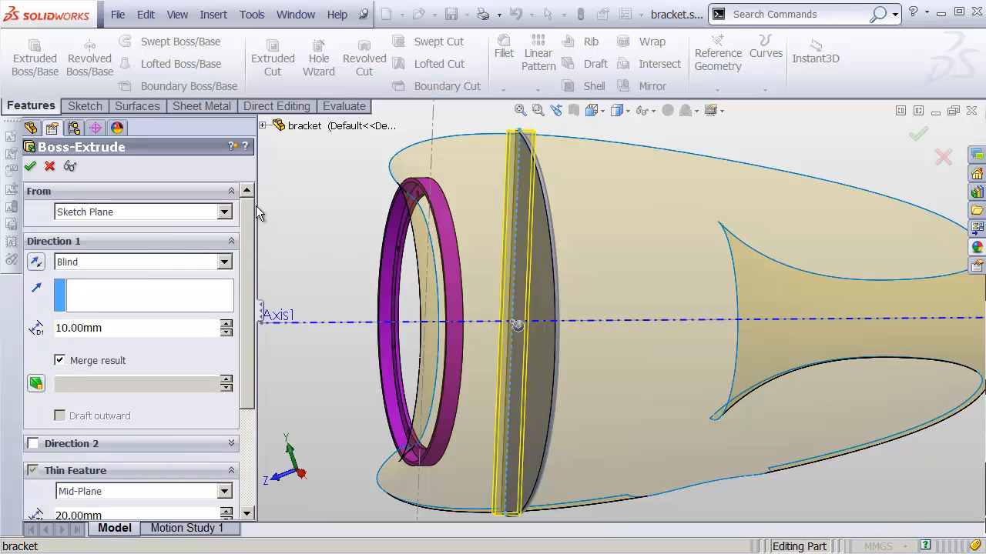
click(135, 262)
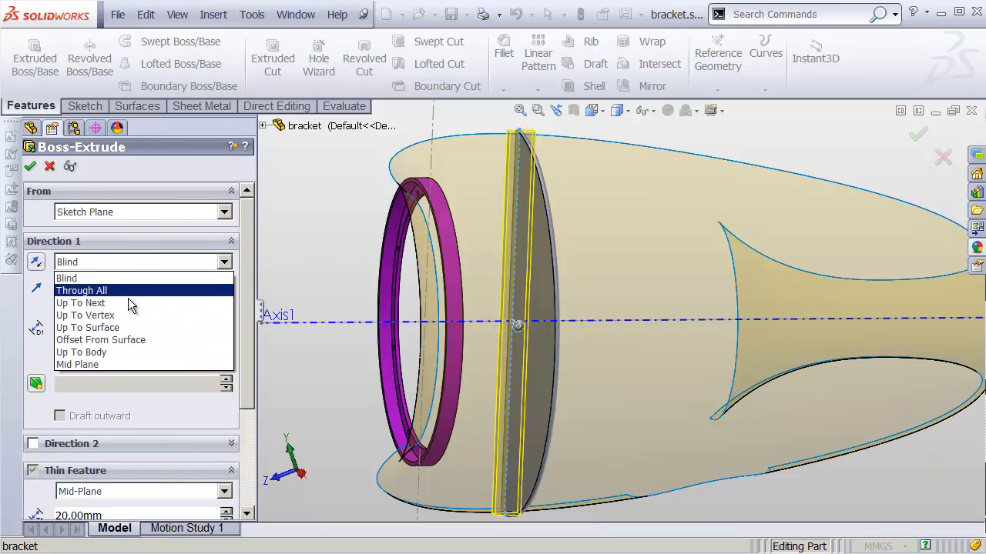
click(126, 328)
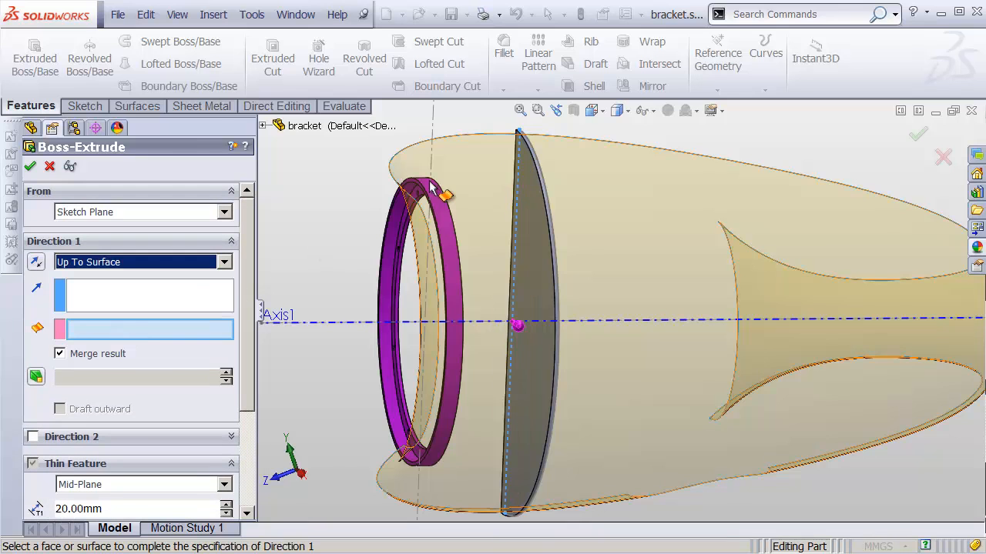
click(426, 196)
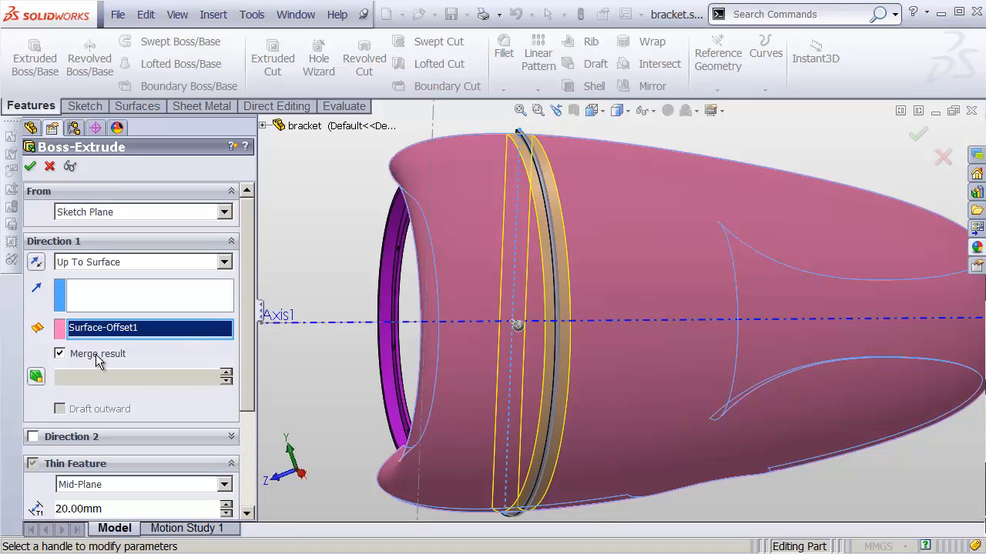
click(31, 167)
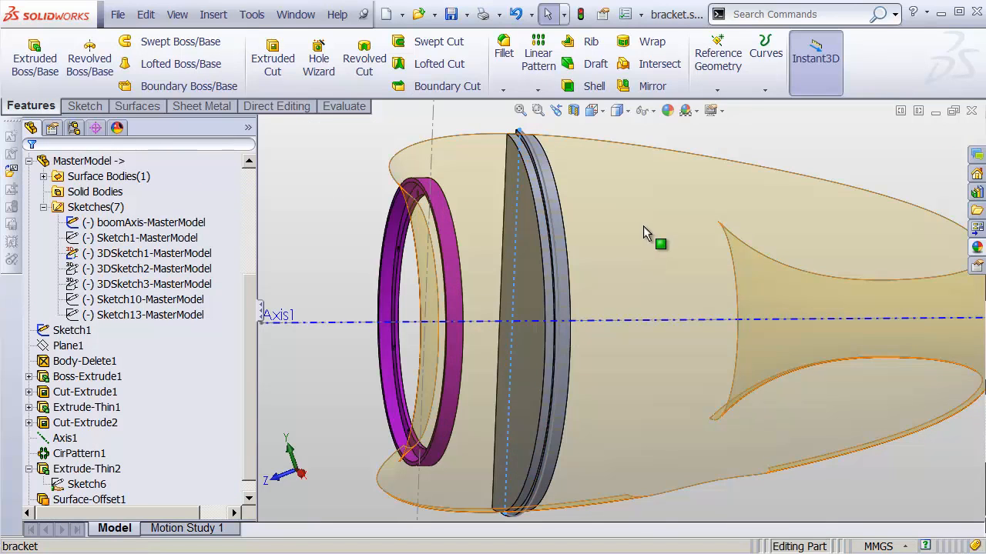
Step: Hide the offset surface body so only the bracket solids are displayed
right_click(665, 231)
click(672, 200)
middle_drag(649, 154, 571, 349)
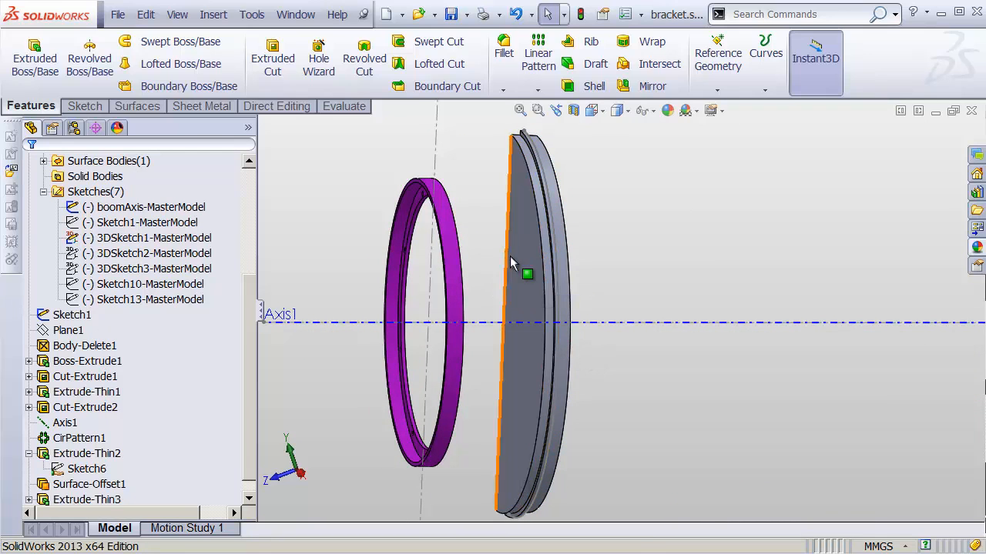
click(502, 304)
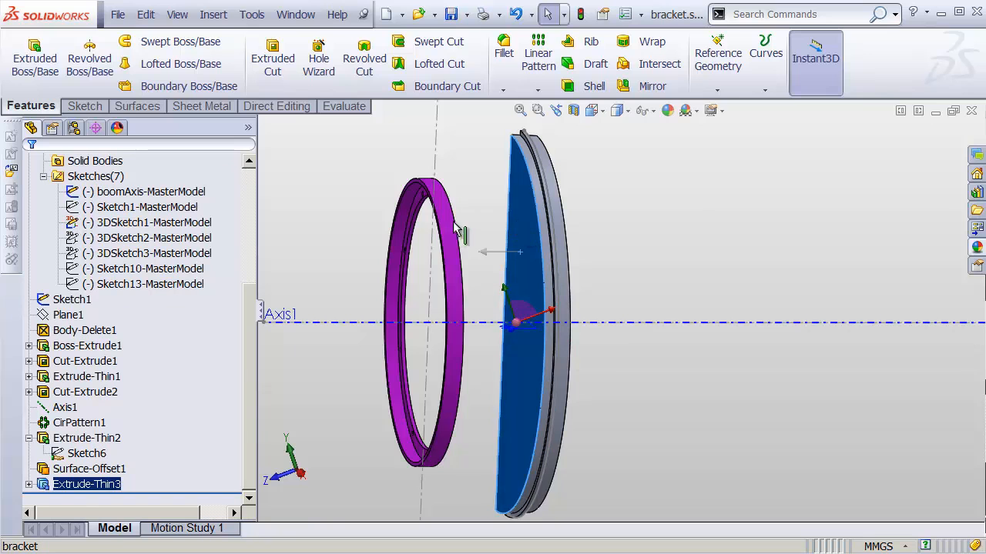
click(474, 193)
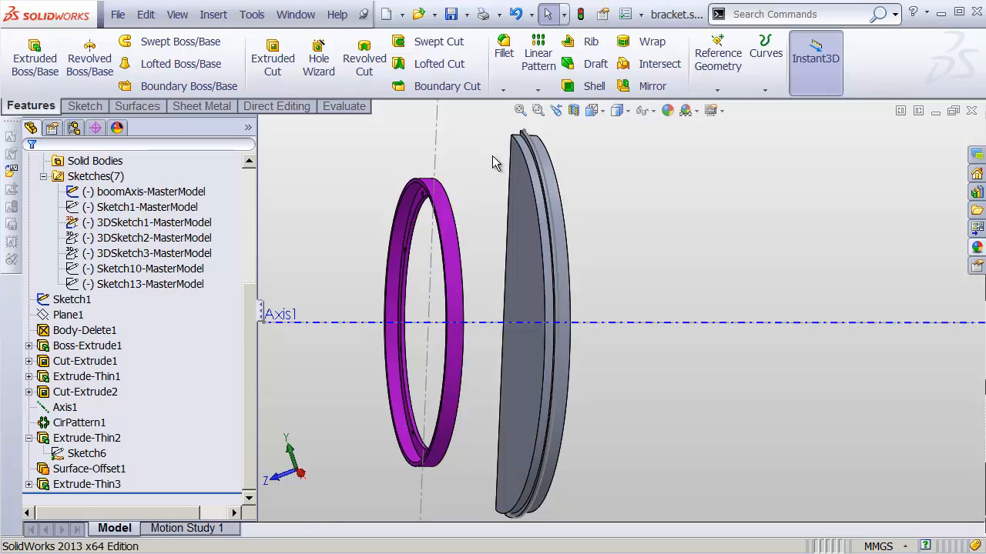
Step: Shell the half-disc body to a 3 mm wall, removing its two large flat faces and the face on the Right Plane
click(592, 86)
click(517, 231)
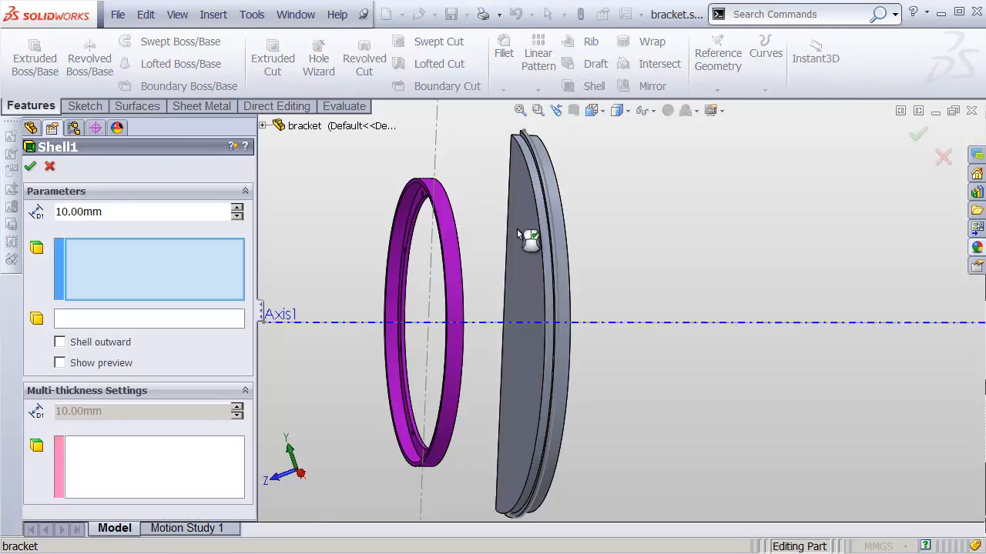
middle_drag(613, 289, 635, 330)
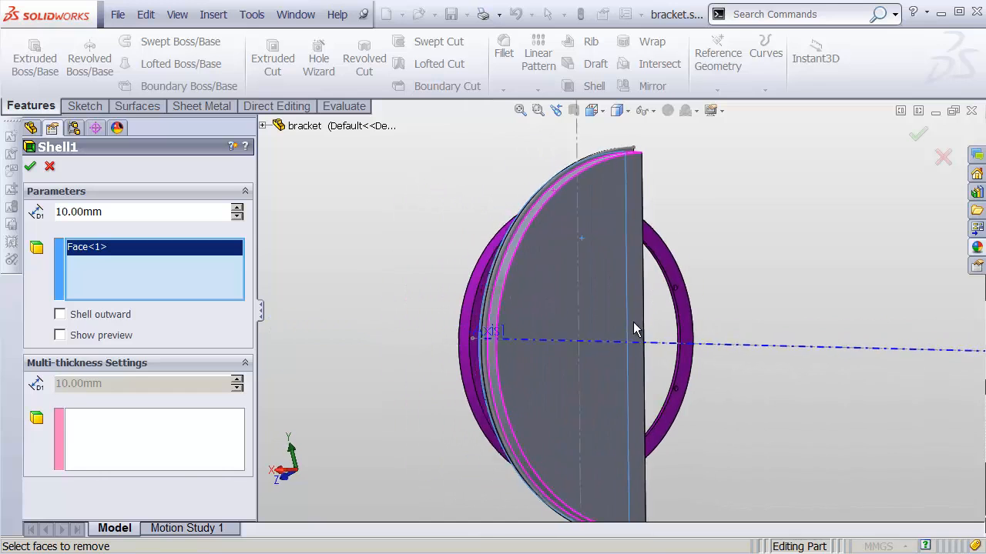
click(599, 298)
middle_drag(756, 314, 669, 307)
click(669, 307)
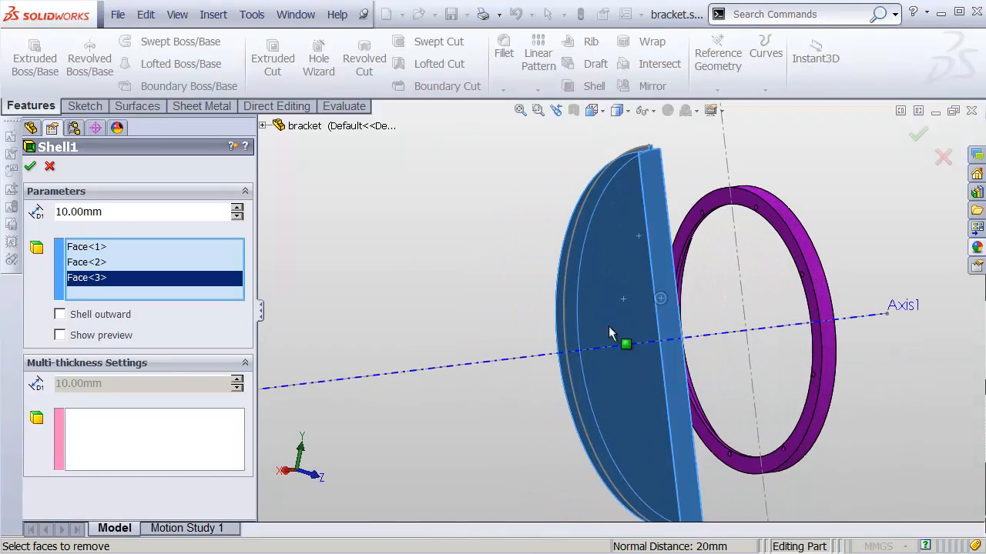
middle_drag(538, 342, 713, 332)
drag(130, 215, 13, 210)
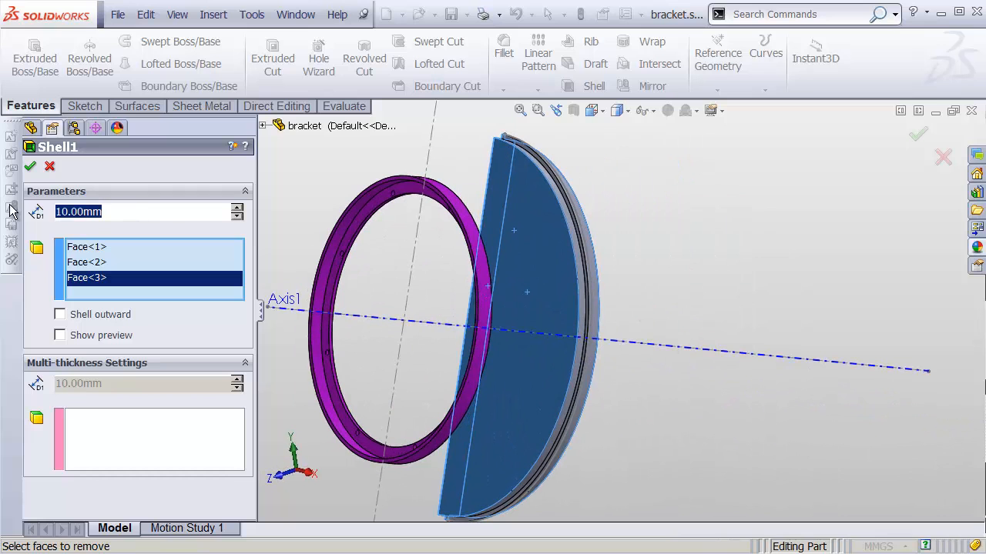
text(3)
key(Return)
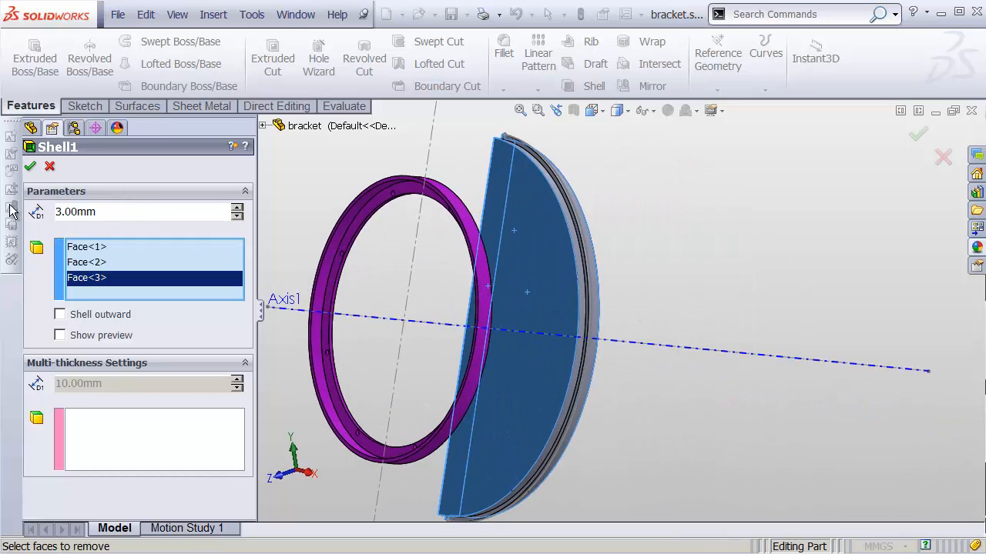
click(30, 166)
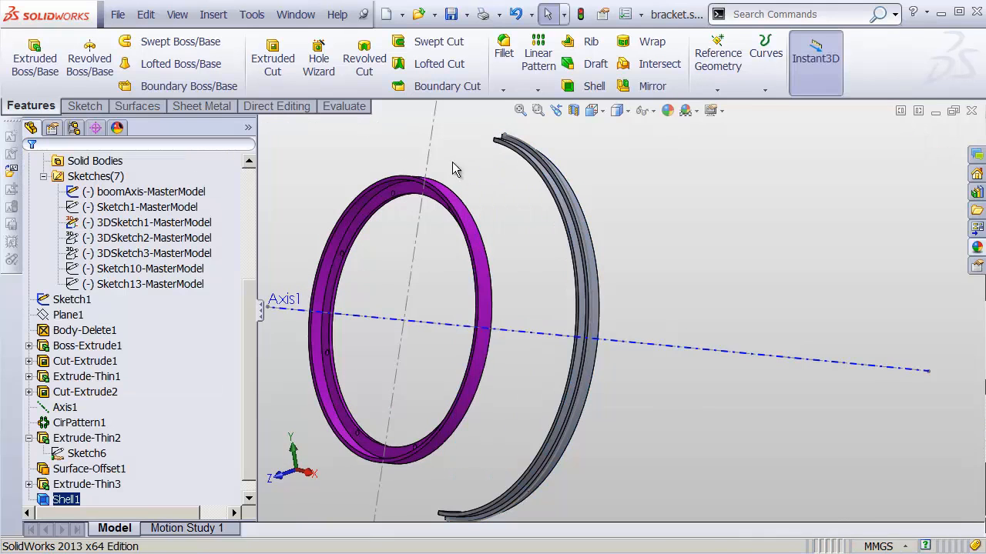
Step: Mirror the shelled half-ring body about the Right Plane
middle_drag(630, 325, 621, 348)
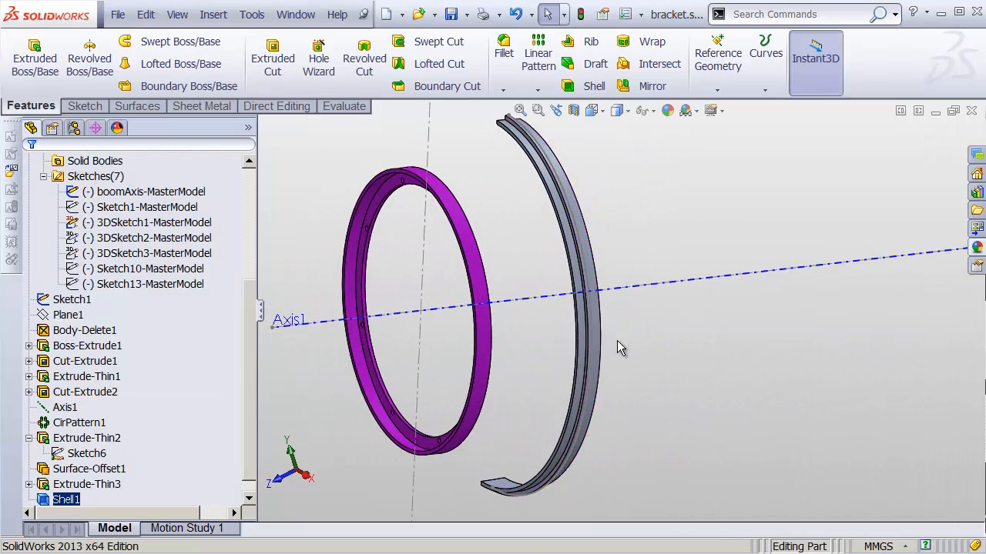
click(651, 86)
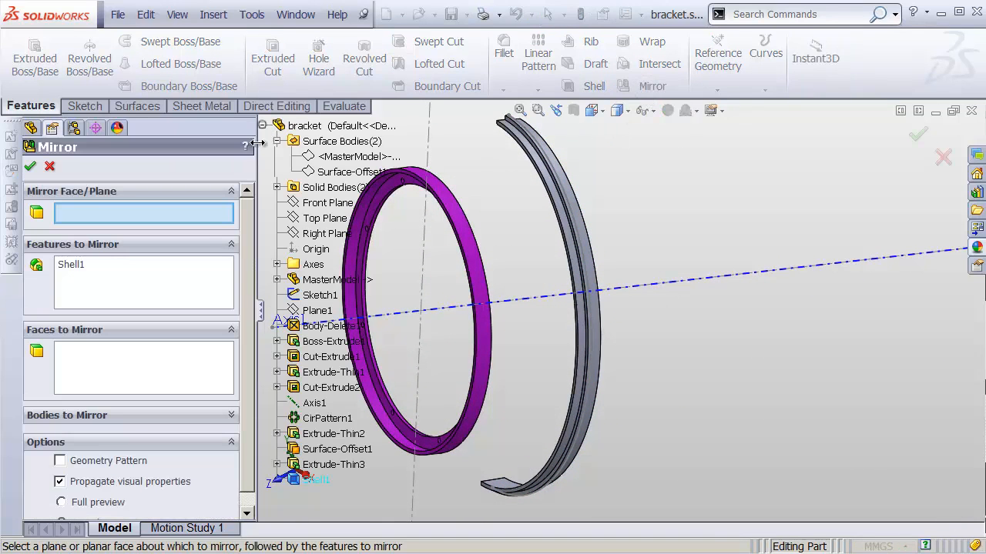
click(312, 234)
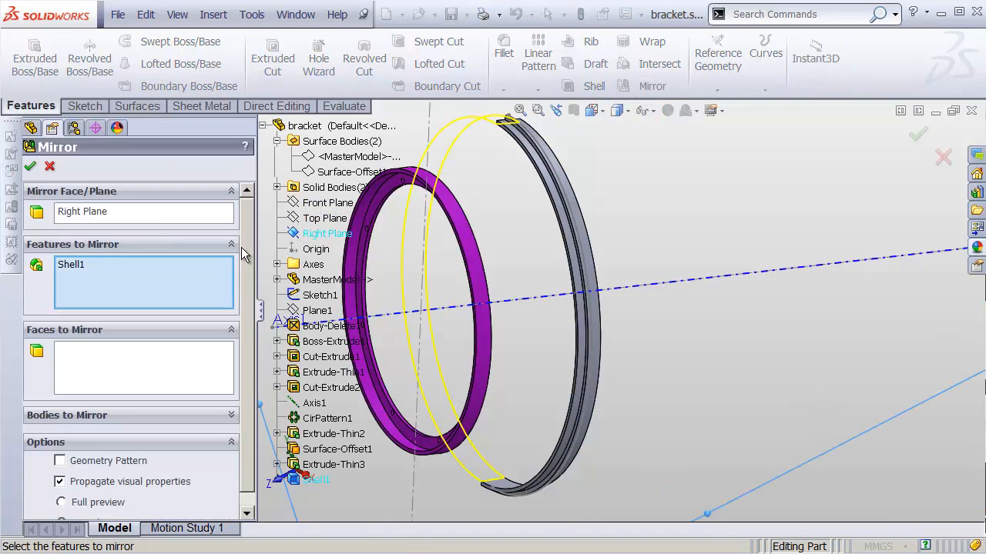
click(101, 416)
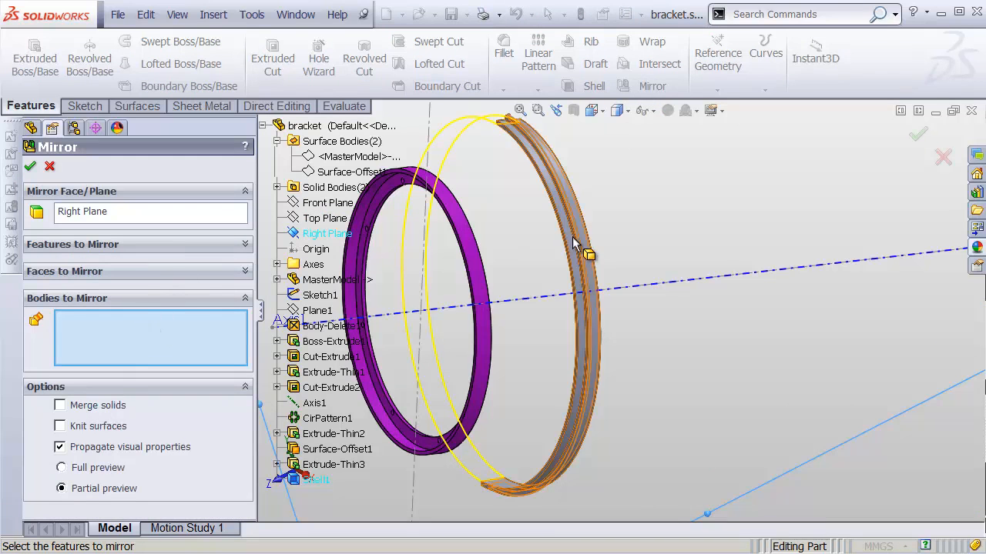
click(583, 258)
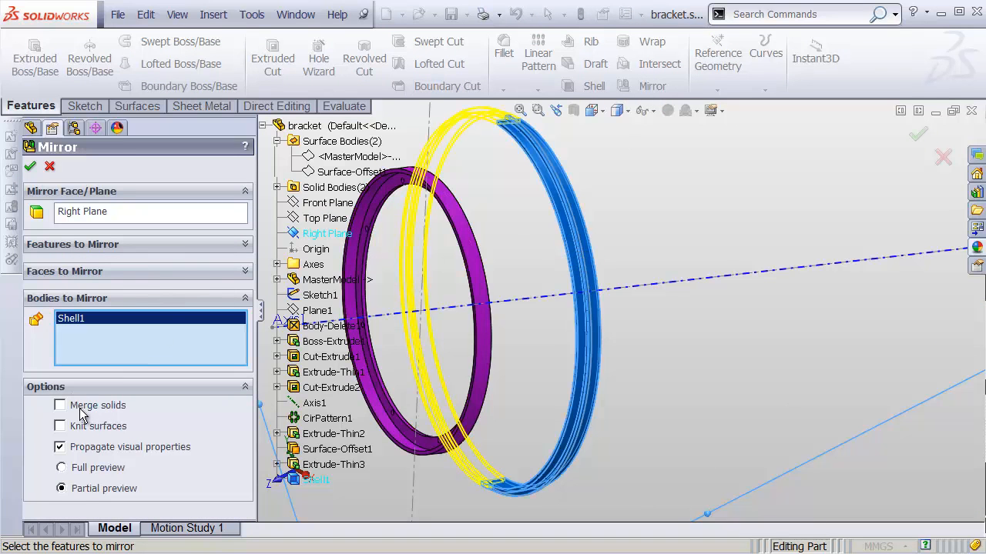
click(31, 168)
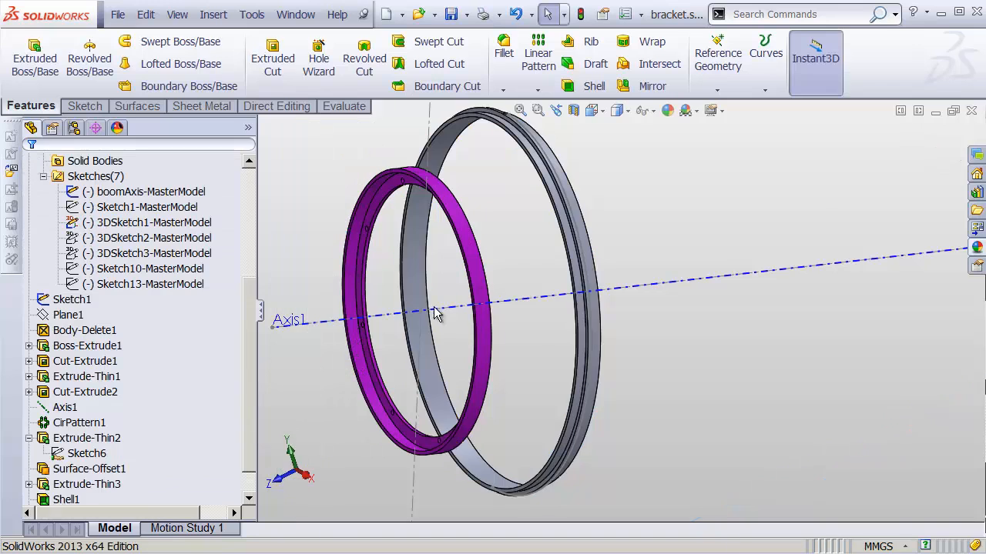
Step: Hide the 3DSketch1-MasterModel sketch
click(151, 284)
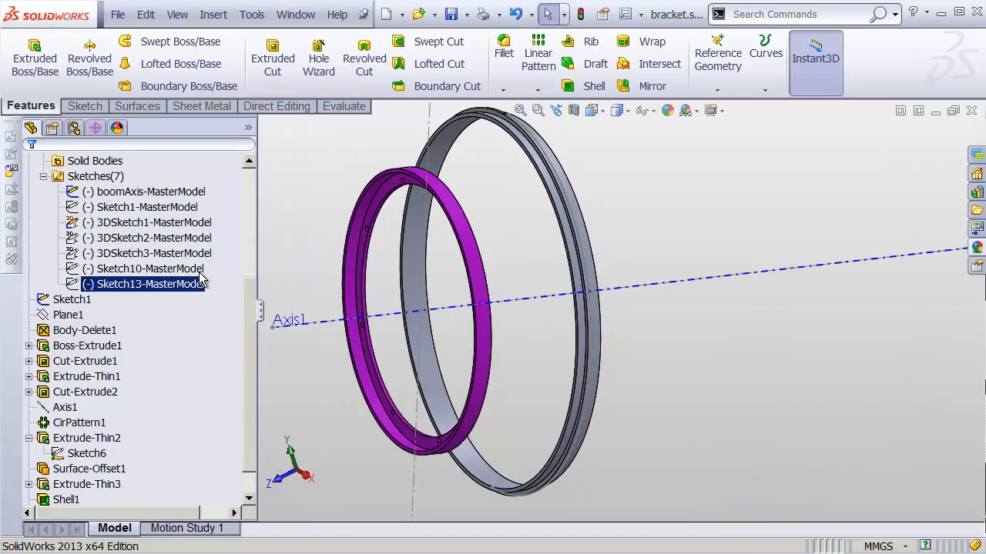
click(154, 223)
shift+middle_drag(653, 245, 630, 243)
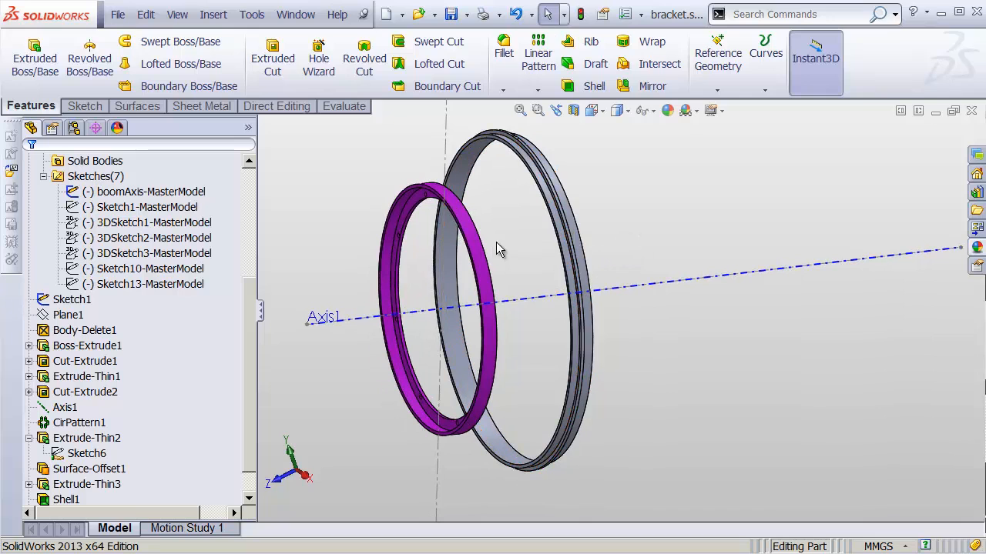